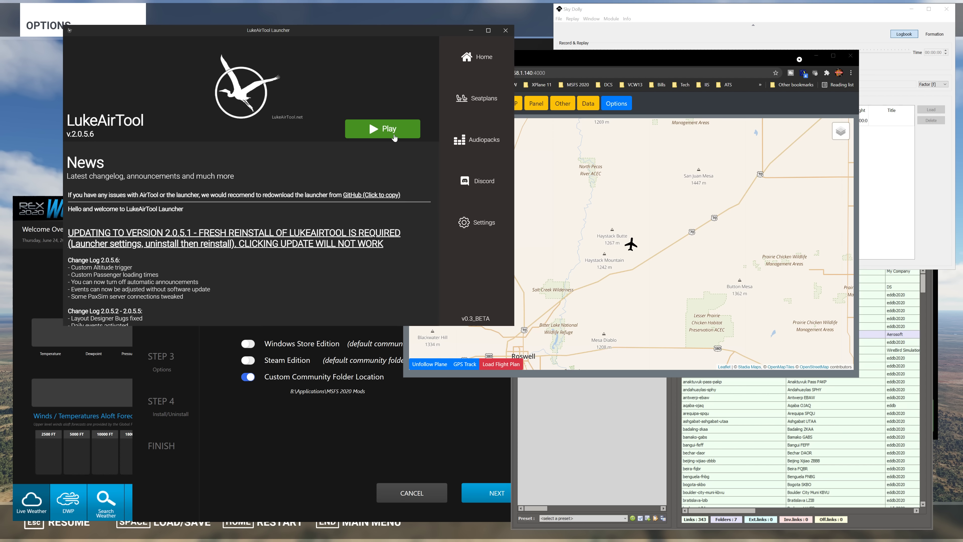
- View the Seatplans section of the LukeAirTool launcher
{"action": "left_click", "coordinate": [467, 99]}
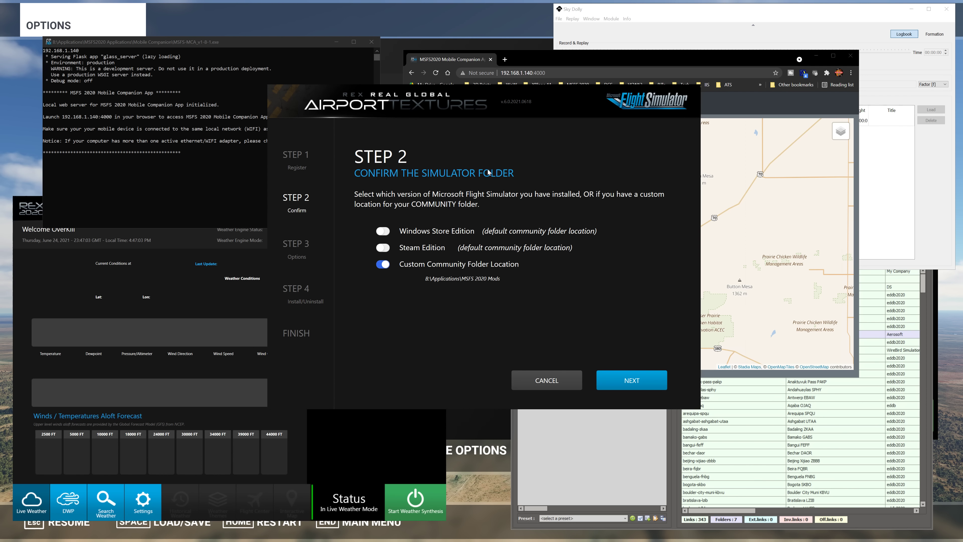
- Try the New taxiway markings in the REX Airport Textures options, restore Used, and return to the previous wizard step
{"action": "left_click", "coordinate": [629, 379]}
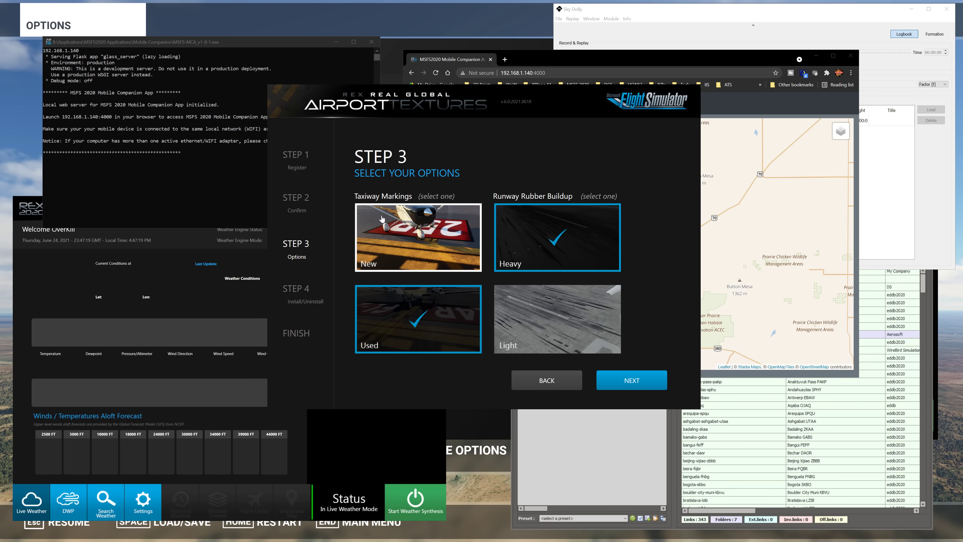
{"action": "left_click", "coordinate": [427, 240]}
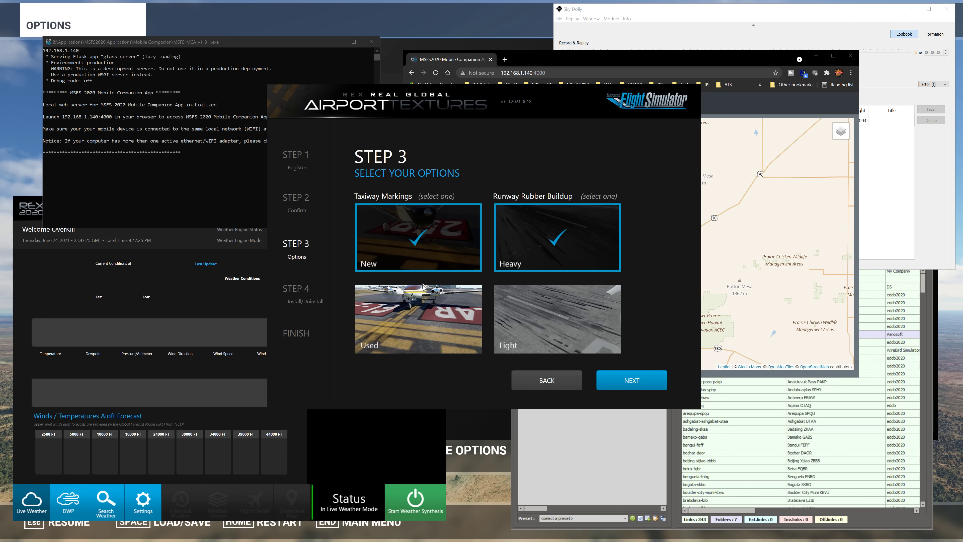
{"action": "left_click", "coordinate": [433, 298]}
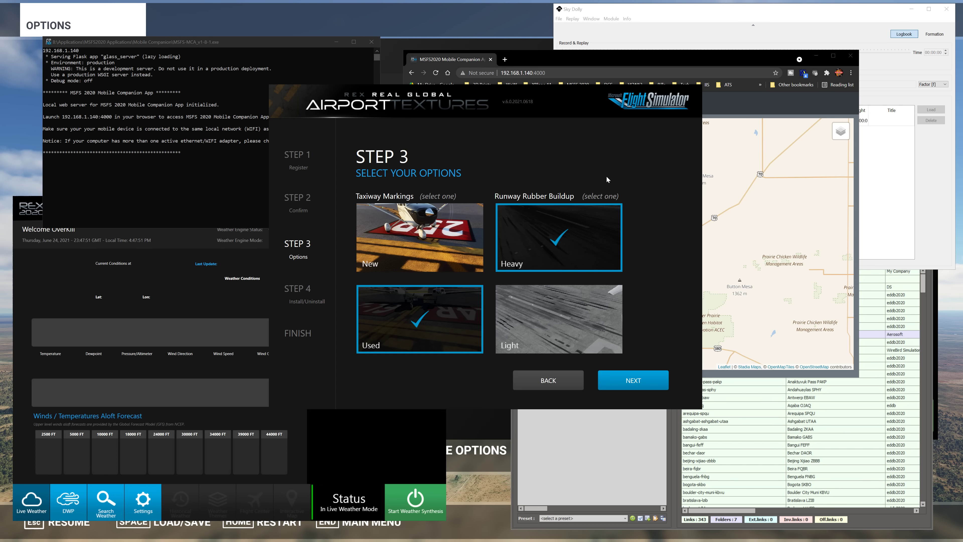
{"action": "left_click", "coordinate": [537, 381]}
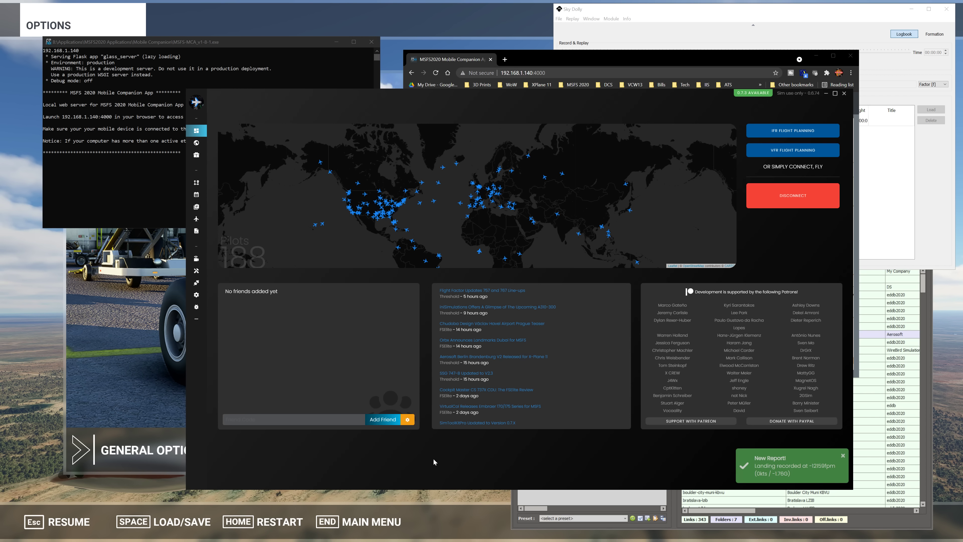
- Switch to the STKP window and examine its Streaming overlay and the Flight Tools pages for Network, Approach System and Airports
{"action": "mouse_move", "coordinate": [197, 142]}
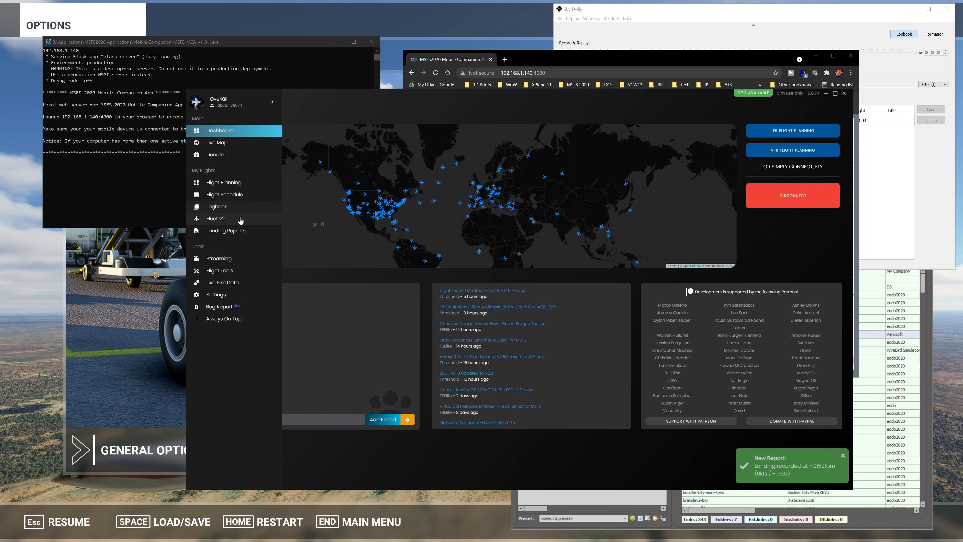
{"action": "left_click", "coordinate": [246, 260]}
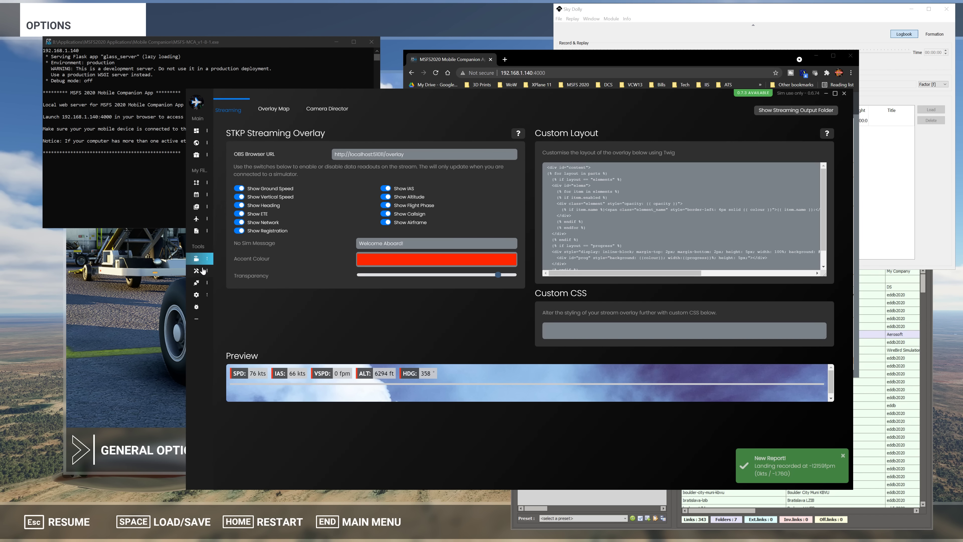
{"action": "mouse_move", "coordinate": [258, 276]}
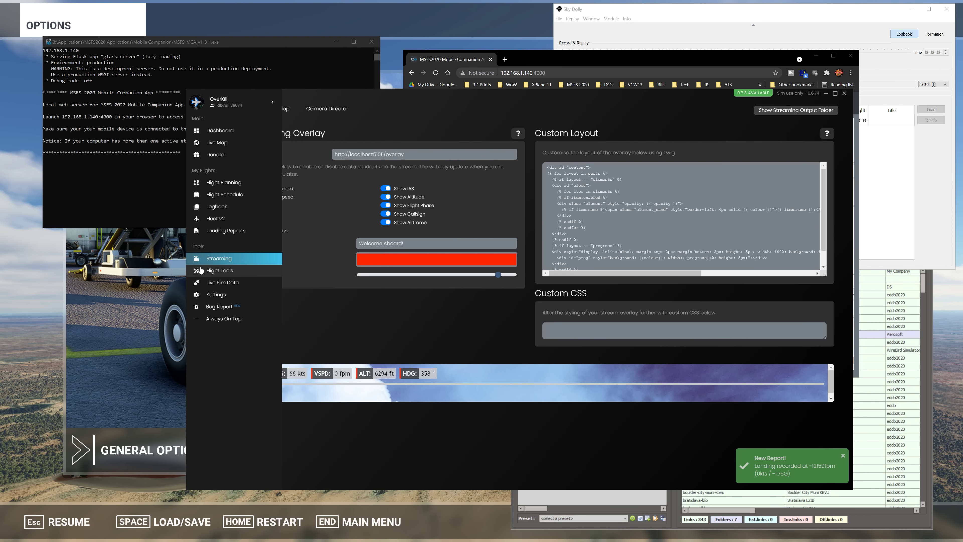
{"action": "left_click", "coordinate": [258, 276]}
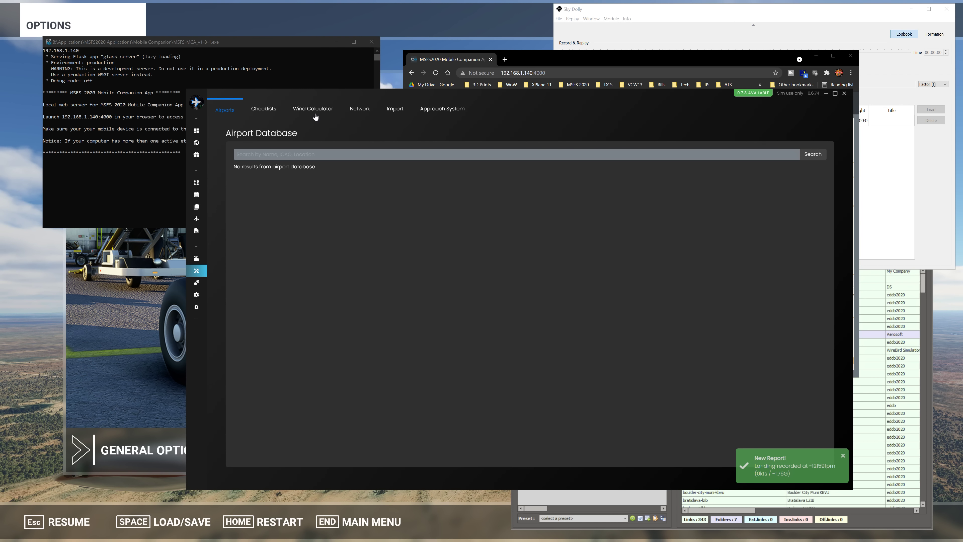
{"action": "left_click", "coordinate": [370, 110]}
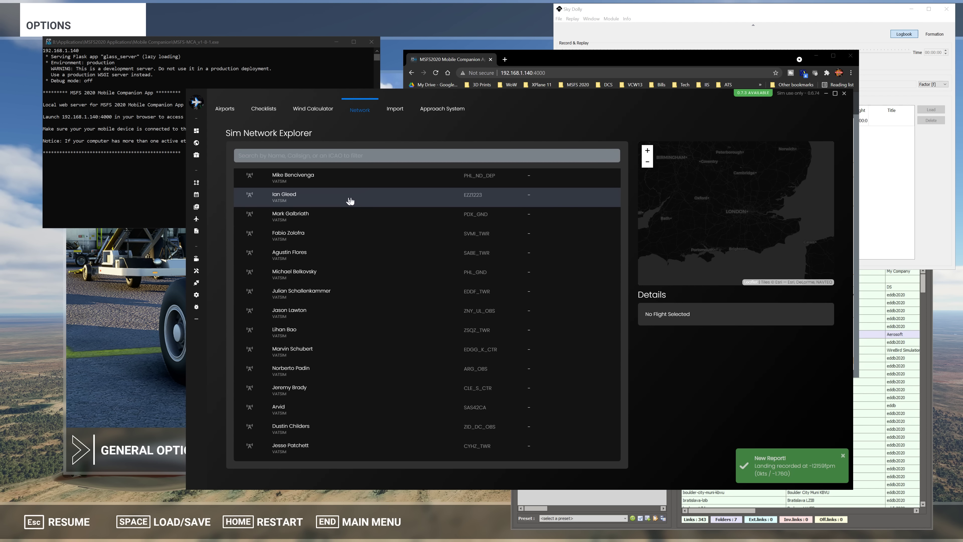
{"action": "left_click", "coordinate": [441, 111]}
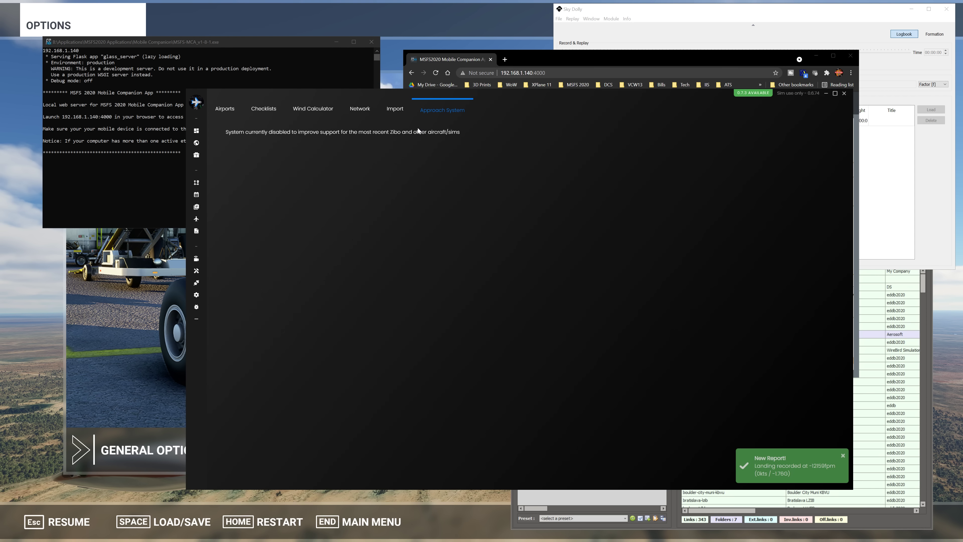
{"action": "left_click", "coordinate": [232, 114]}
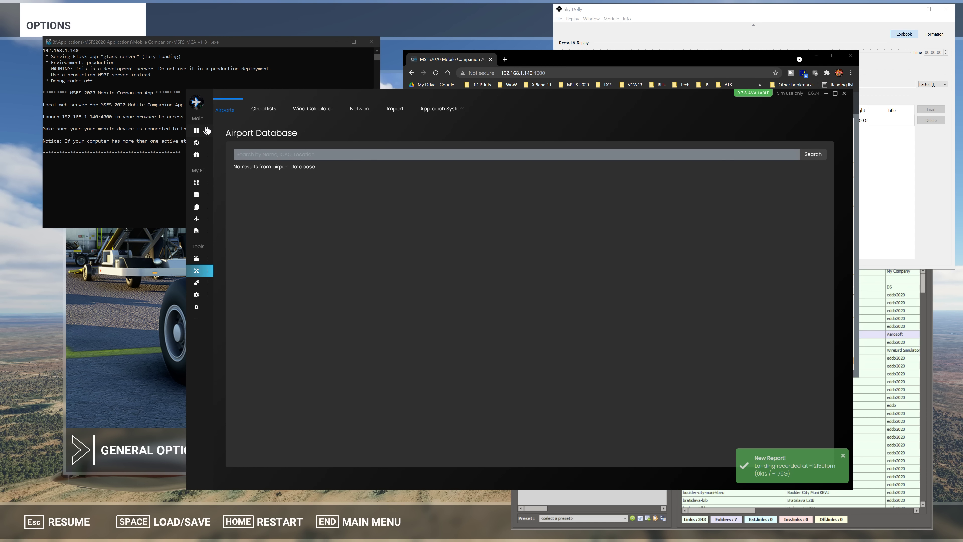
- Examine the pilots map on the Dashboard and the Live Map, and open Flight Planning
{"action": "left_click", "coordinate": [242, 134]}
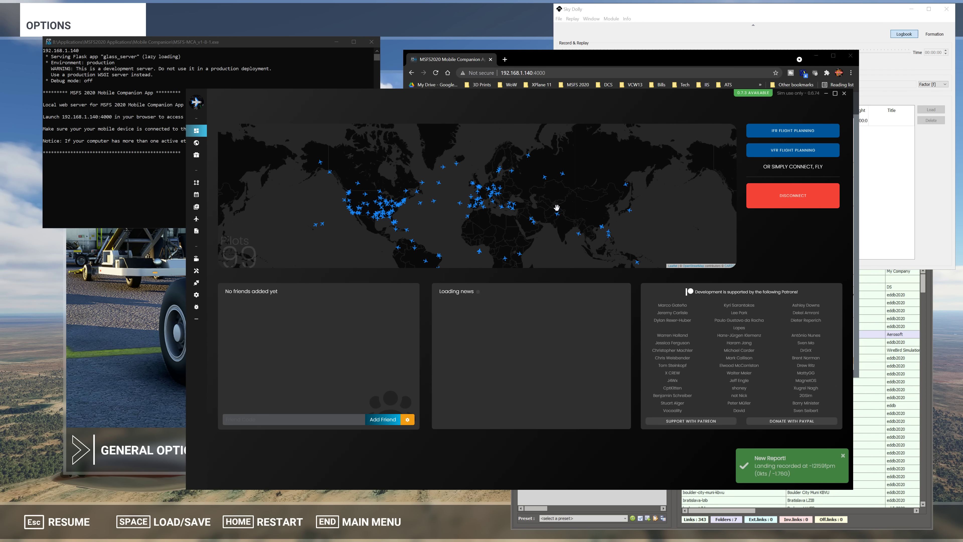
{"action": "mouse_move", "coordinate": [497, 202]}
{"action": "mouse_move", "coordinate": [391, 213]}
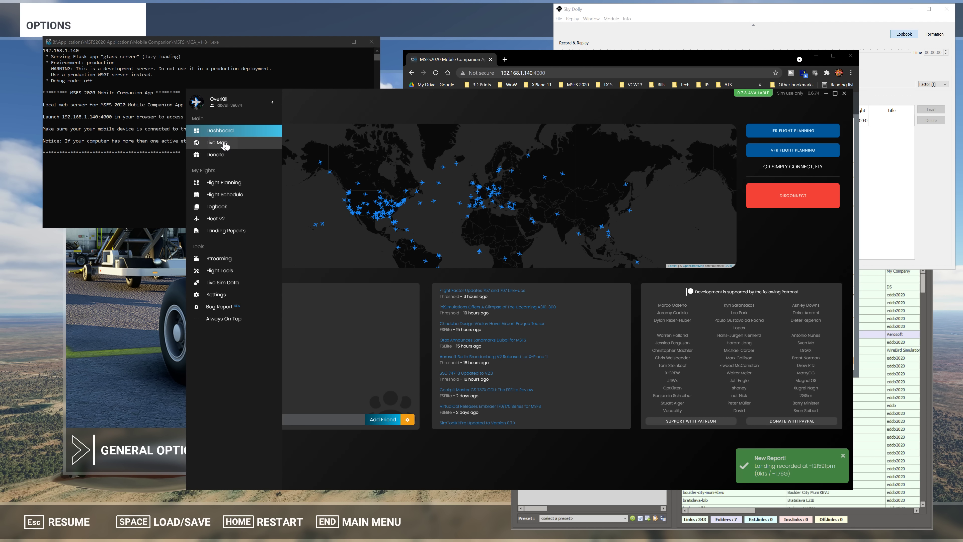
{"action": "left_click", "coordinate": [226, 144]}
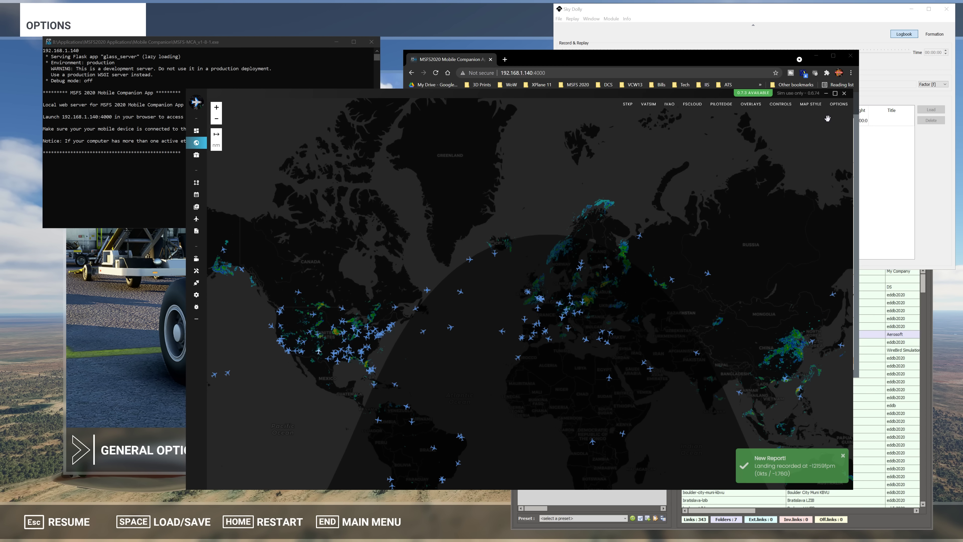
{"action": "mouse_move", "coordinate": [236, 185]}
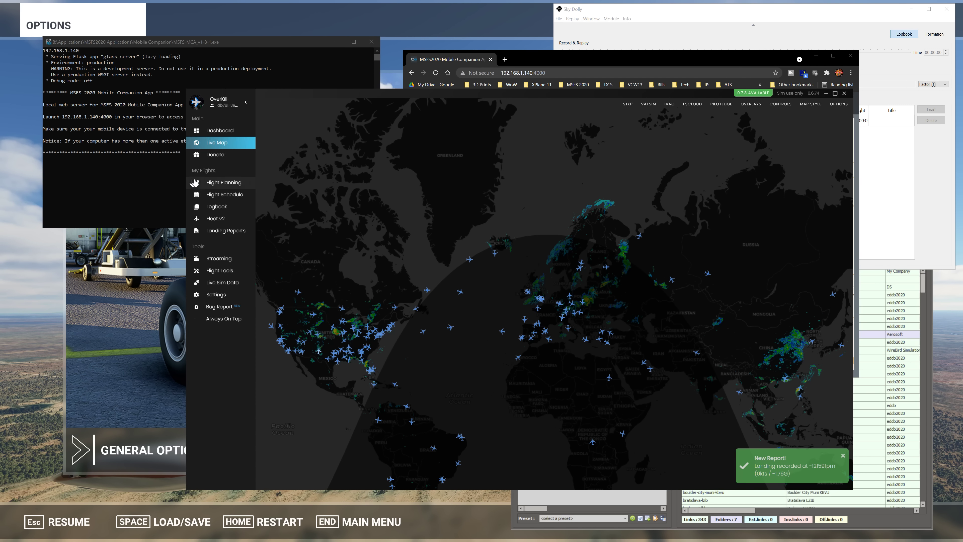
{"action": "left_click", "coordinate": [238, 183]}
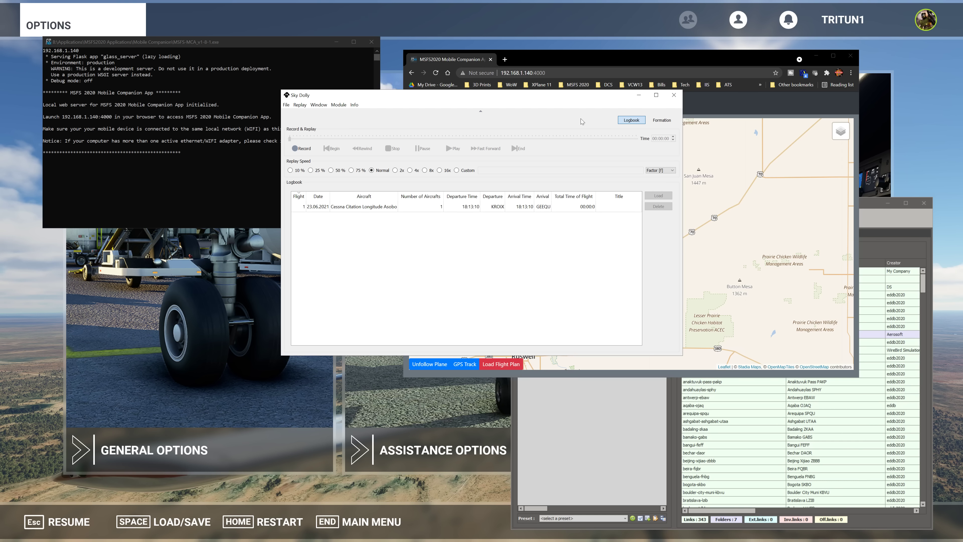
- Switch to Sky Dolly and view its Formation module, dismissing the preview notice, and return to the Logbook
{"action": "left_click", "coordinate": [664, 125]}
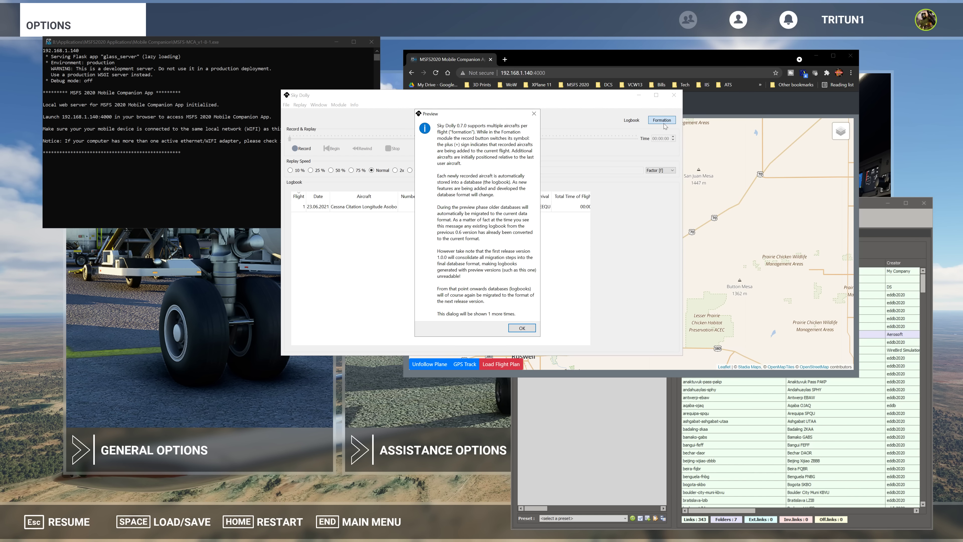
{"action": "left_click", "coordinate": [523, 328]}
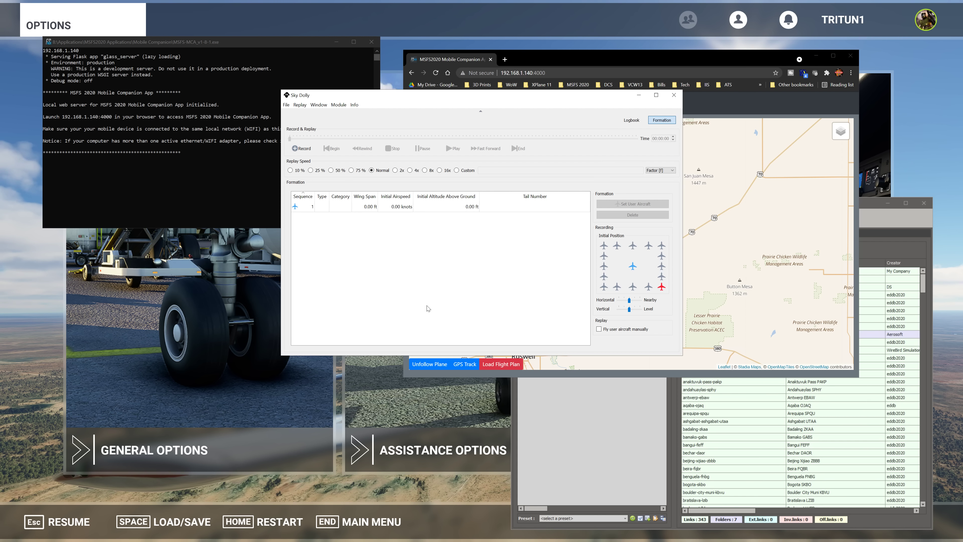
{"action": "left_click", "coordinate": [631, 120]}
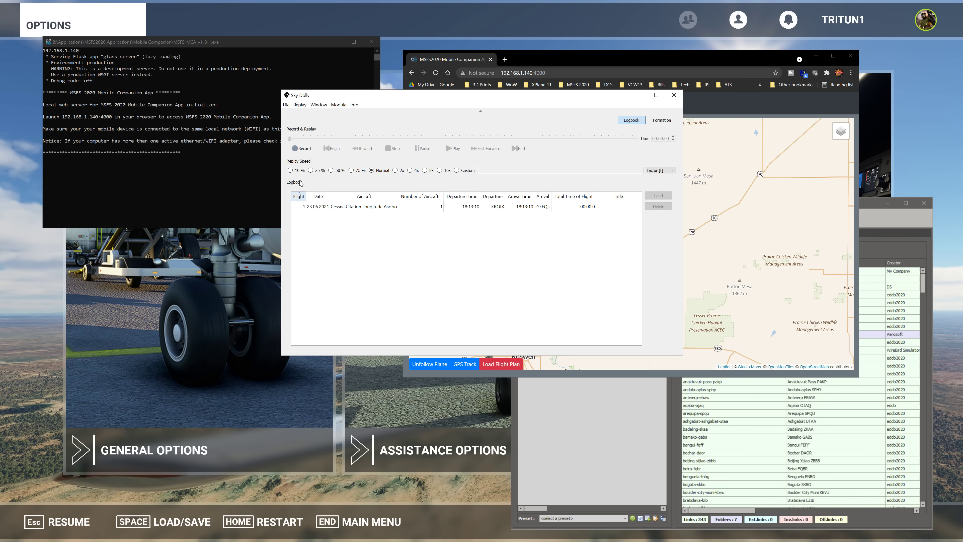
- Record a brief flight in Sky Dolly and select its Just Flight PA28 Arrow III entry in the logbook
{"action": "left_click", "coordinate": [299, 149]}
{"action": "left_click", "coordinate": [300, 152]}
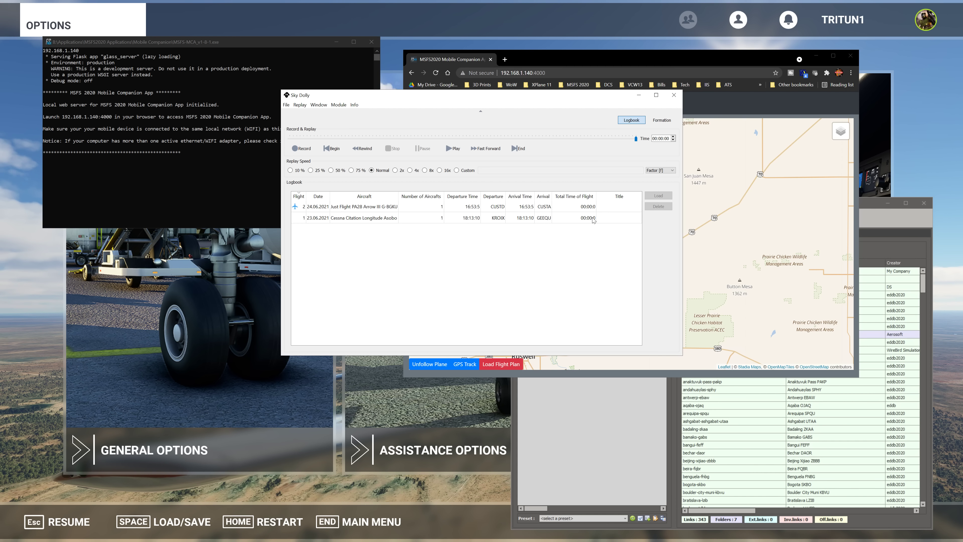
{"action": "left_click", "coordinate": [605, 207]}
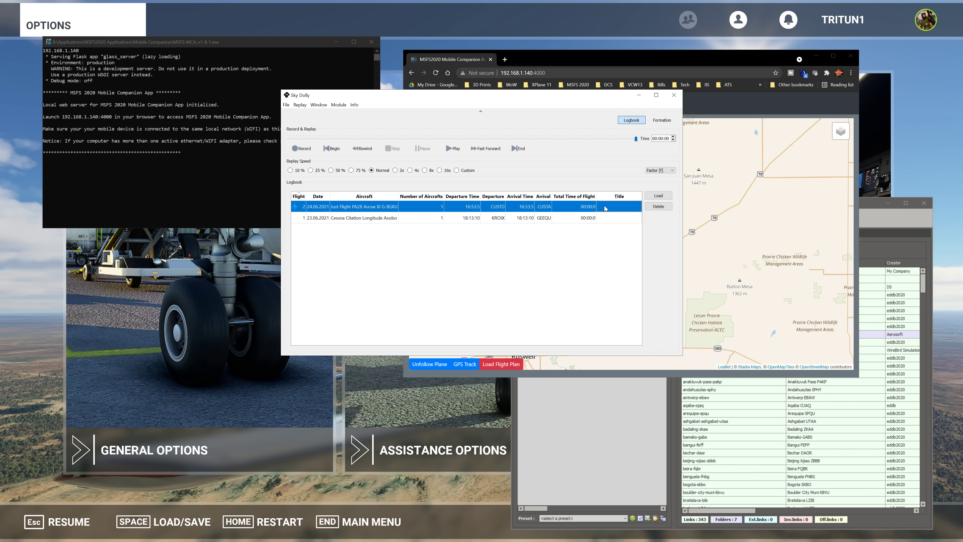
{"action": "left_click", "coordinate": [620, 203], "text": "ctrl"}
{"action": "left_click", "coordinate": [605, 218]}
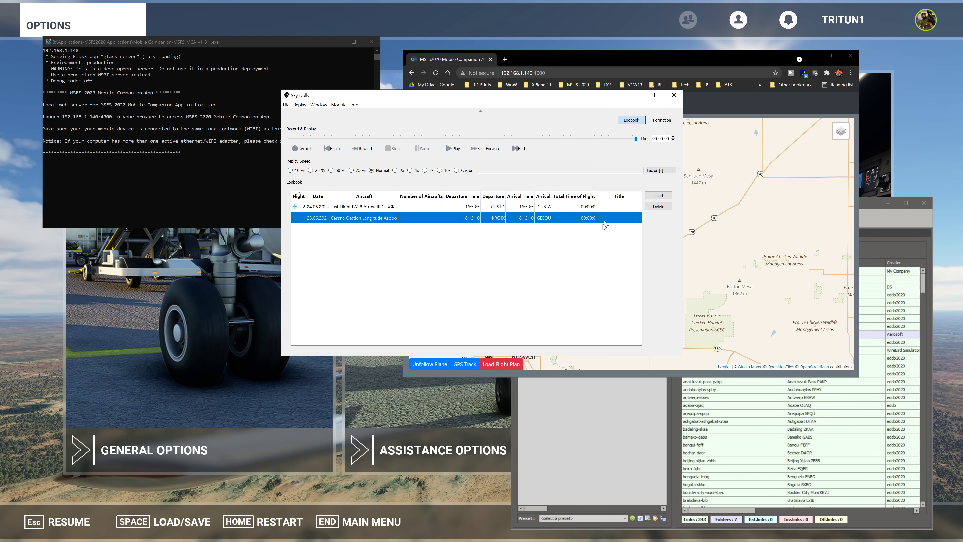
{"action": "left_click", "coordinate": [593, 207]}
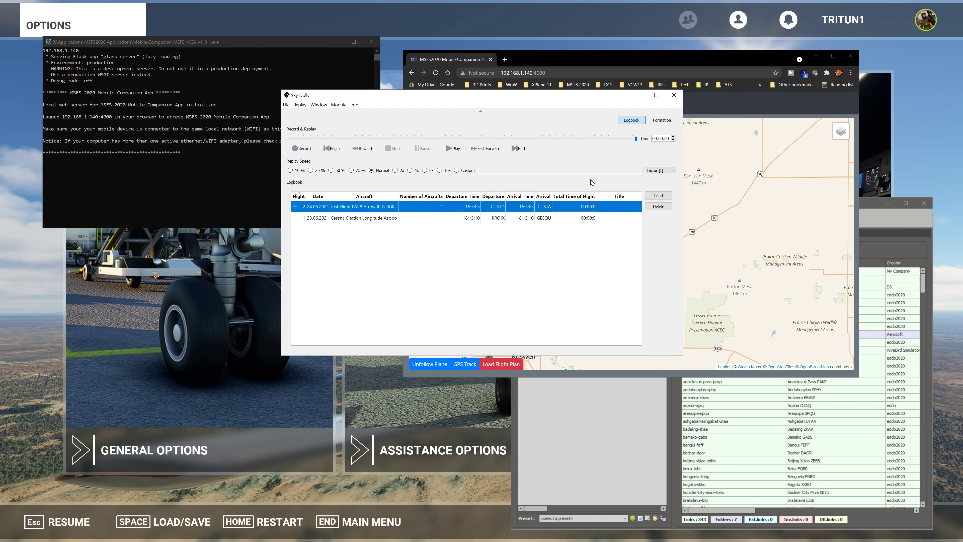
- Close Sky Dolly and move the Mobile Companion console window lower on the desktop
{"action": "key", "text": "alt+F4"}
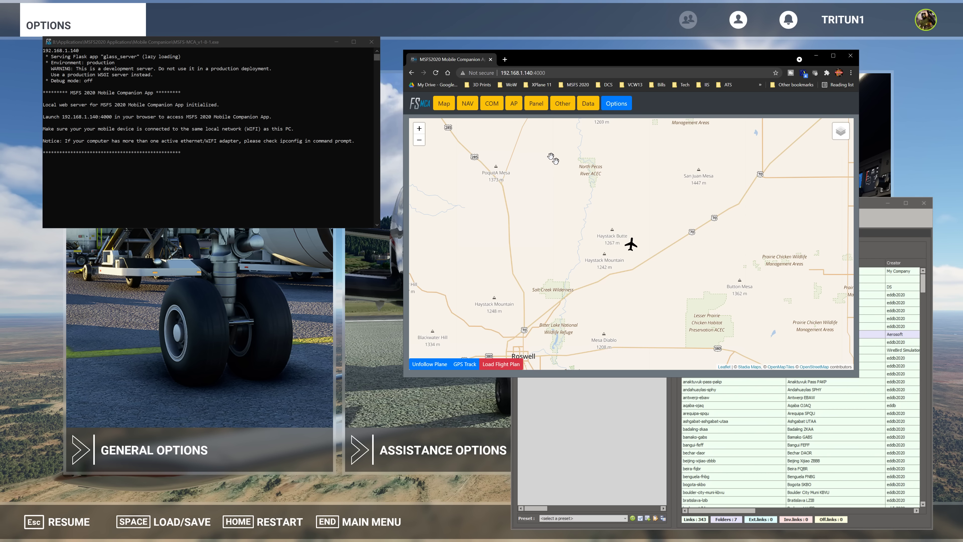
{"action": "left_click_drag", "start_coordinate": [215, 45], "coordinate": [225, 113]}
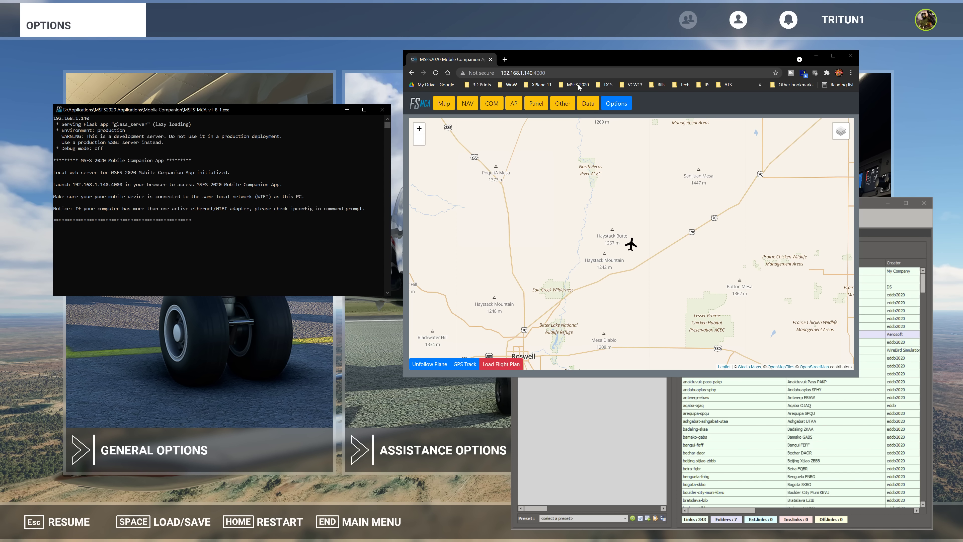
- Examine the Mobile Companion web app's Map, NAV, COM, AP, Panel, Other, Data and Options pages at 192.168.1.140:4000
{"action": "left_click", "coordinate": [531, 72]}
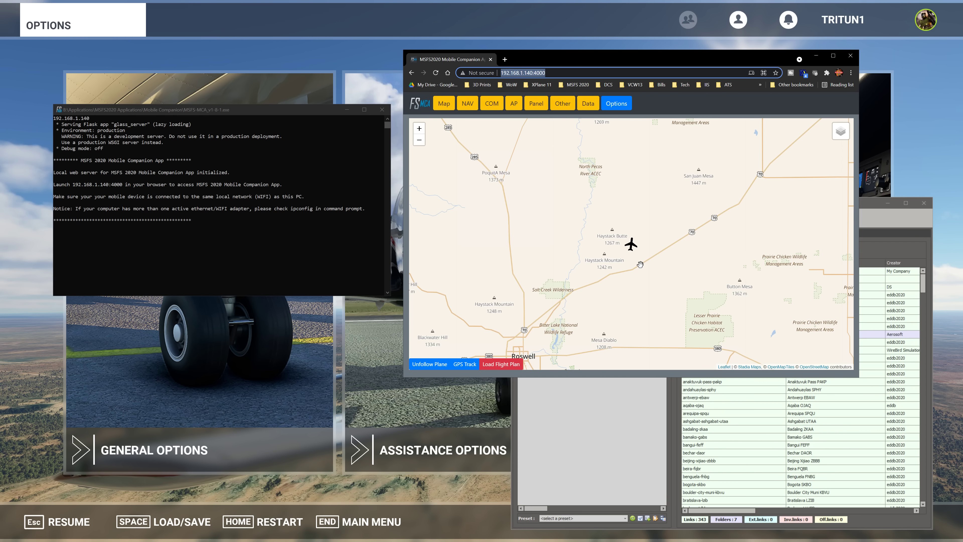
{"action": "left_click", "coordinate": [444, 105]}
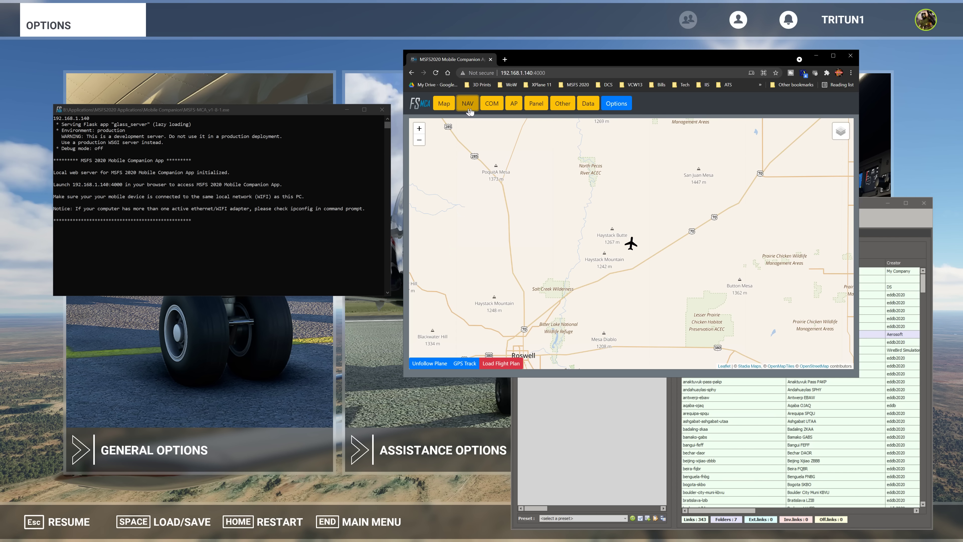
{"action": "left_click", "coordinate": [469, 110]}
{"action": "left_click", "coordinate": [496, 110]}
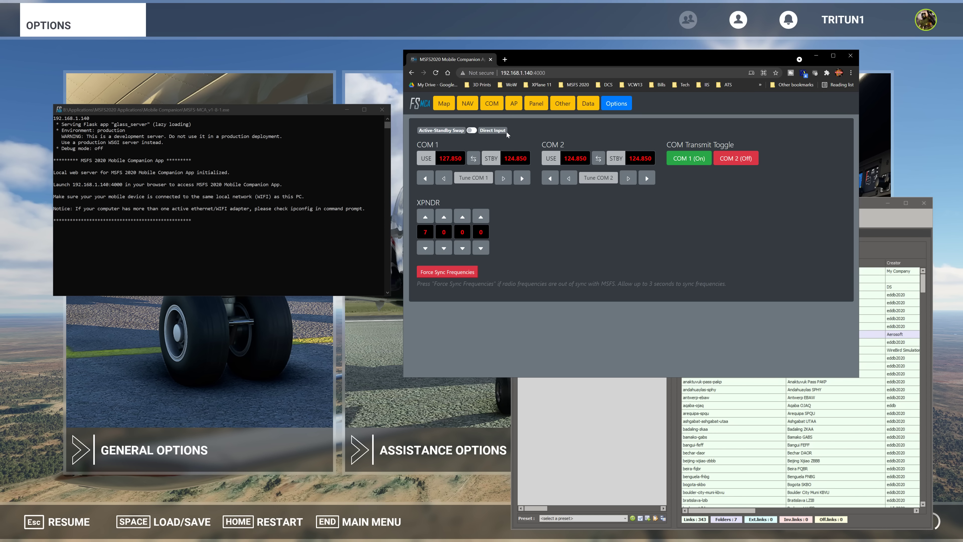
{"action": "left_click", "coordinate": [514, 106]}
{"action": "left_click", "coordinate": [544, 104]}
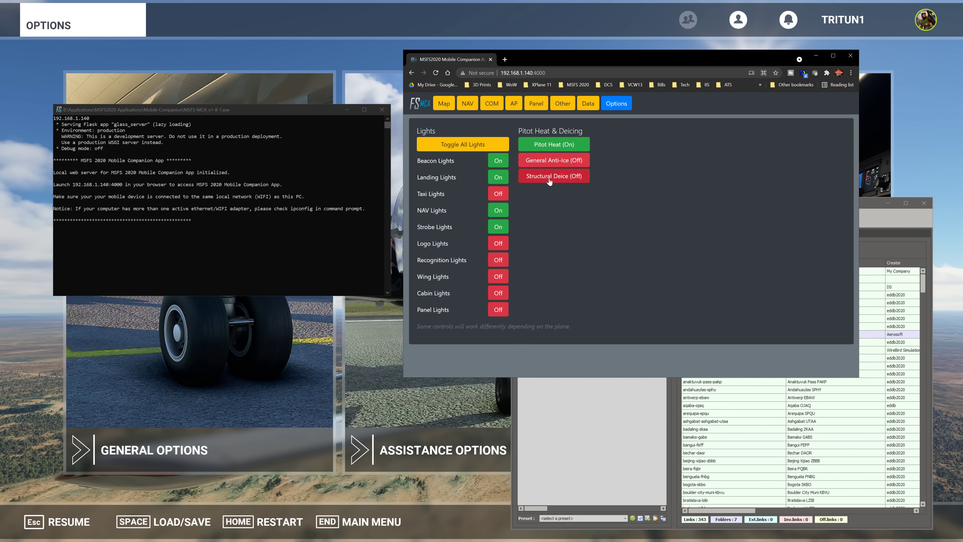
{"action": "left_click", "coordinate": [563, 110]}
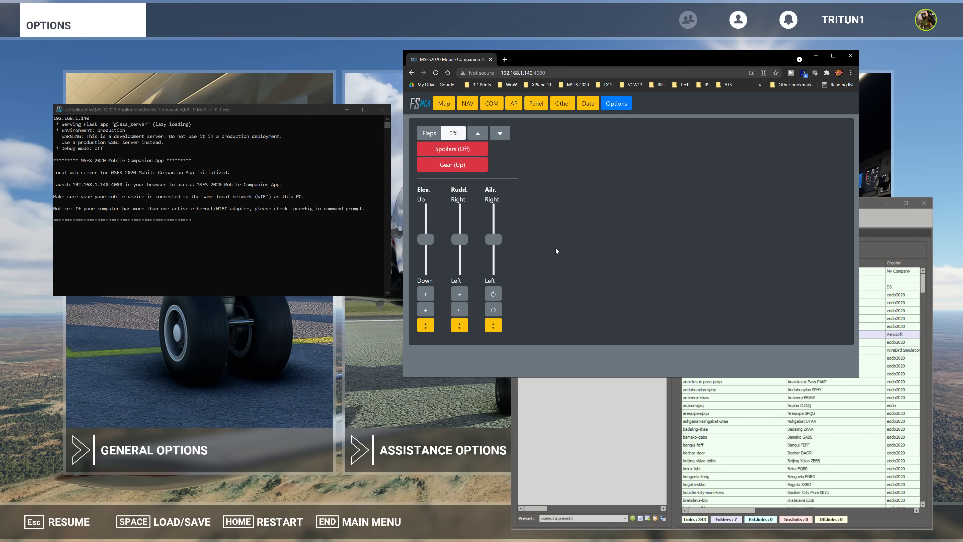
{"action": "left_click", "coordinate": [582, 109]}
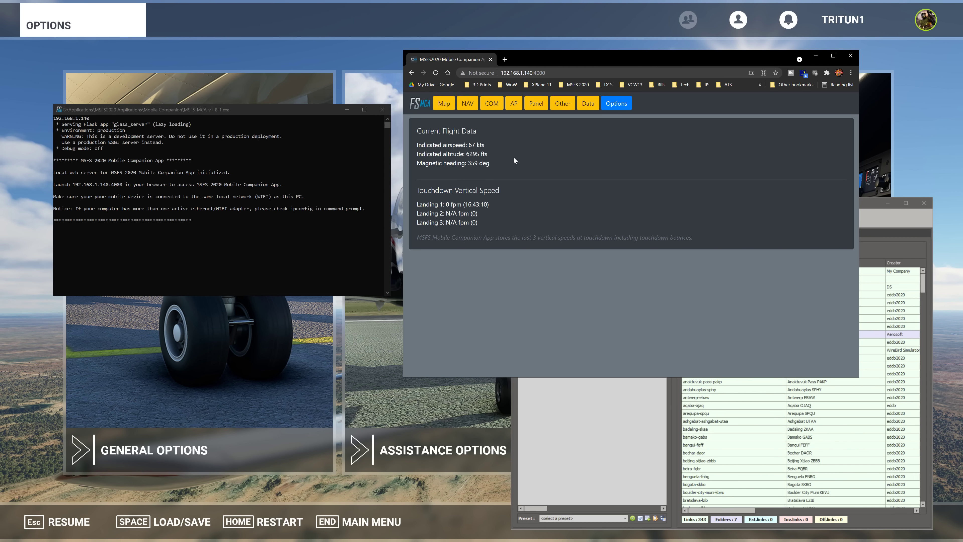
{"action": "left_click", "coordinate": [623, 106]}
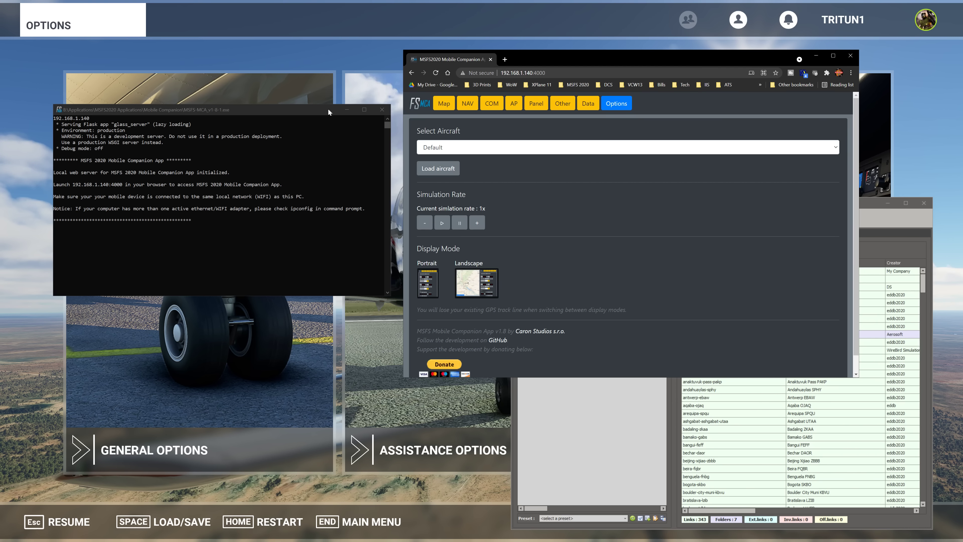
- Move the companion windows off the simulator screen and resume the flight
{"action": "left_click", "coordinate": [6, 110]}
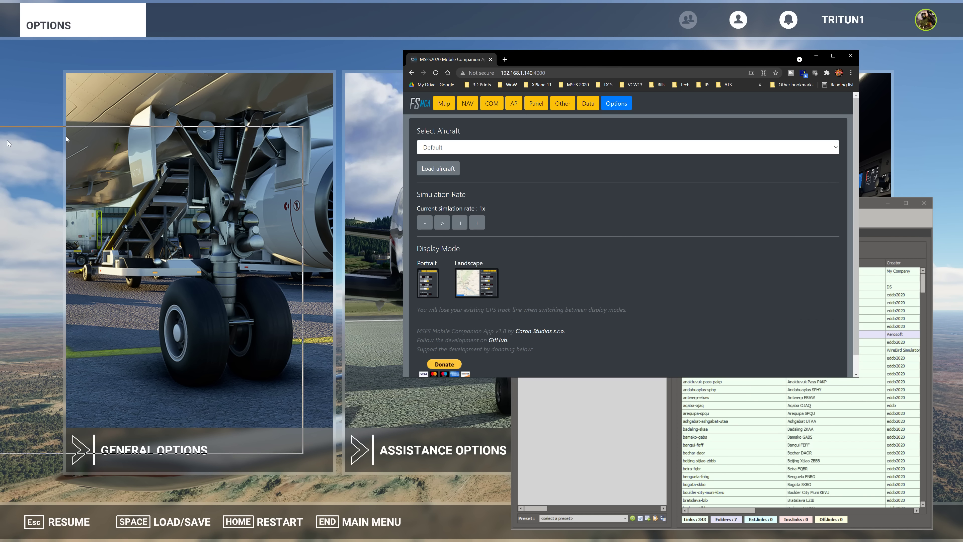
{"action": "left_click", "coordinate": [75, 456]}
{"action": "left_click", "coordinate": [68, 522]}
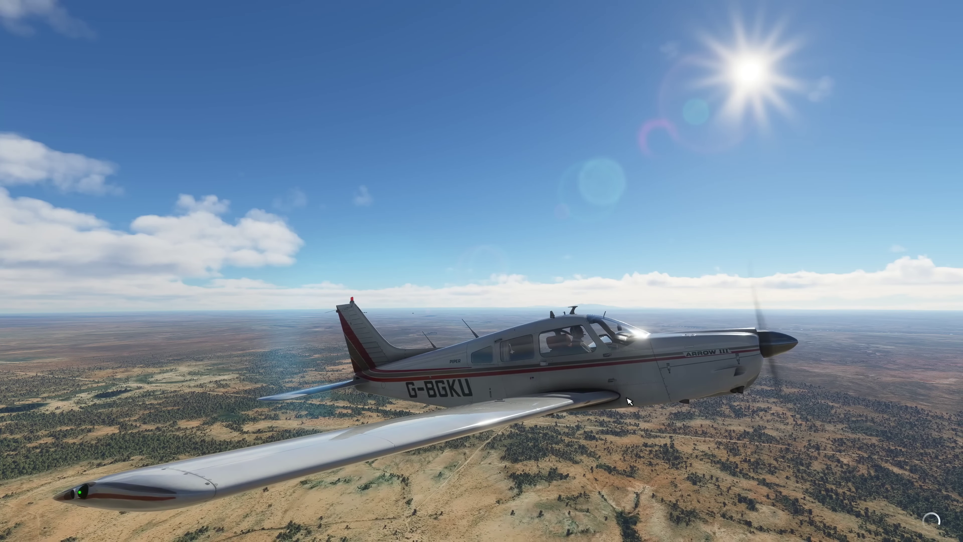
- Switch from the external aircraft view to the cockpit, then open the pause menu and resume the flight
{"action": "key", "text": "End"}
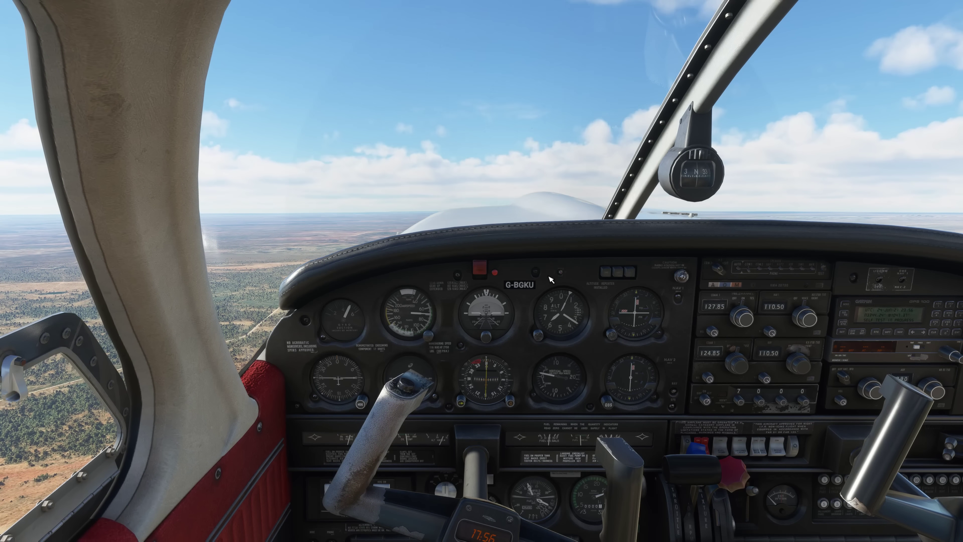
{"action": "key", "text": "Escape"}
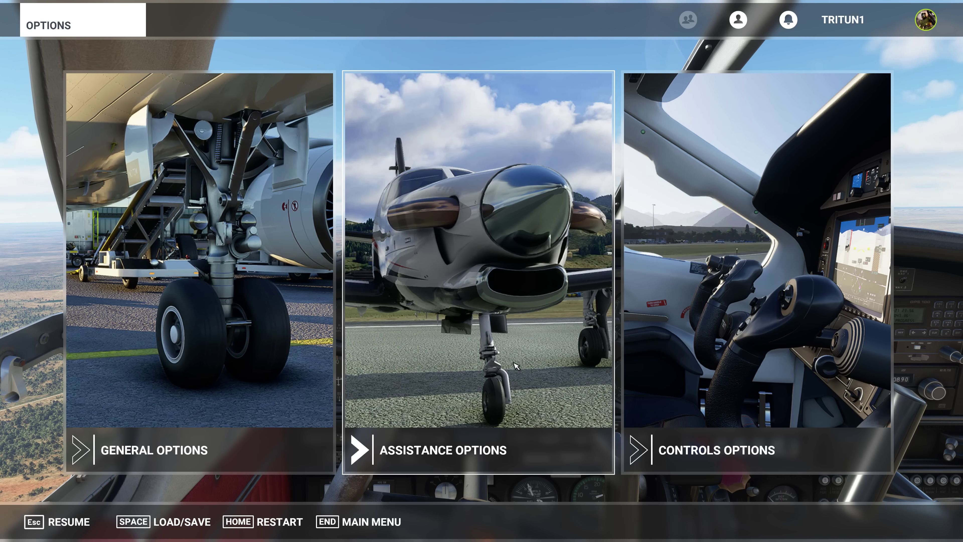
{"action": "key", "text": "Escape"}
{"action": "mouse_move", "coordinate": [449, 86]}
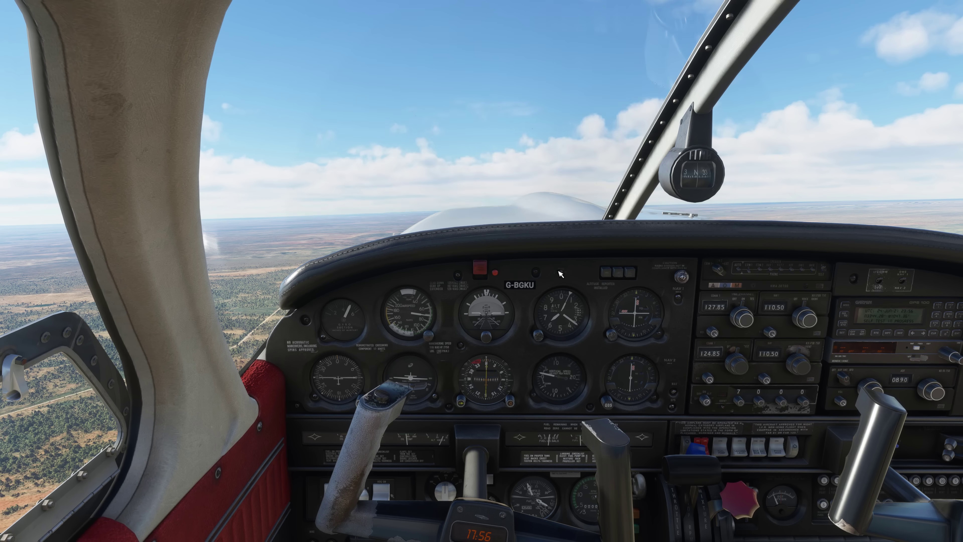
{"action": "mouse_move", "coordinate": [459, 52]}
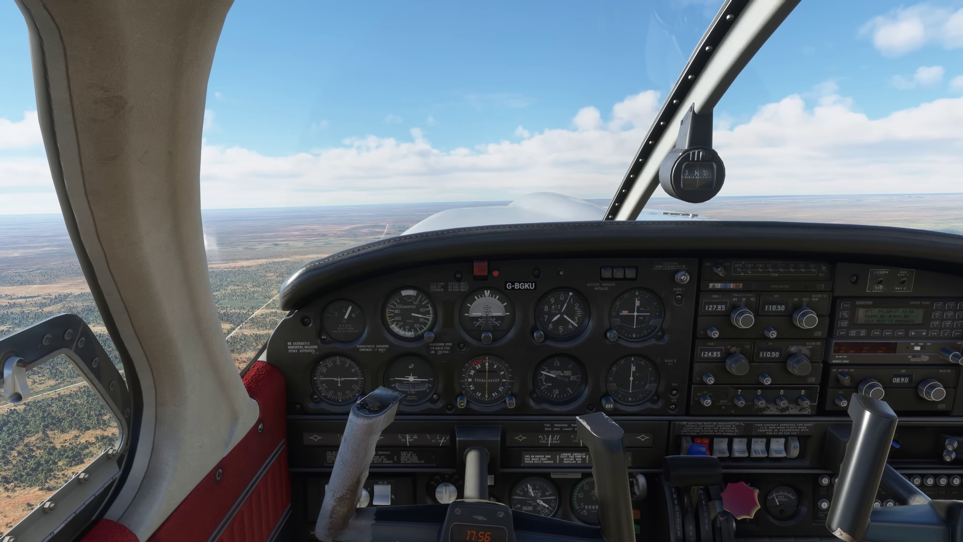
- Bring the Mobile Companion Options page over the cockpit, return to the simulator and toggle active pause on and off
{"action": "left_click_drag", "start_coordinate": [297, 57], "coordinate": [327, 48]}
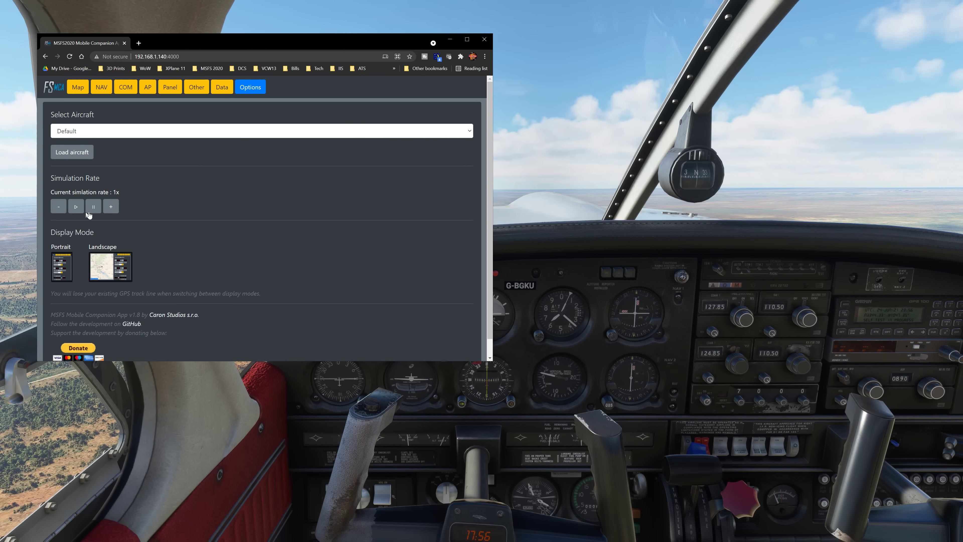
{"action": "key", "text": "alt+Tab"}
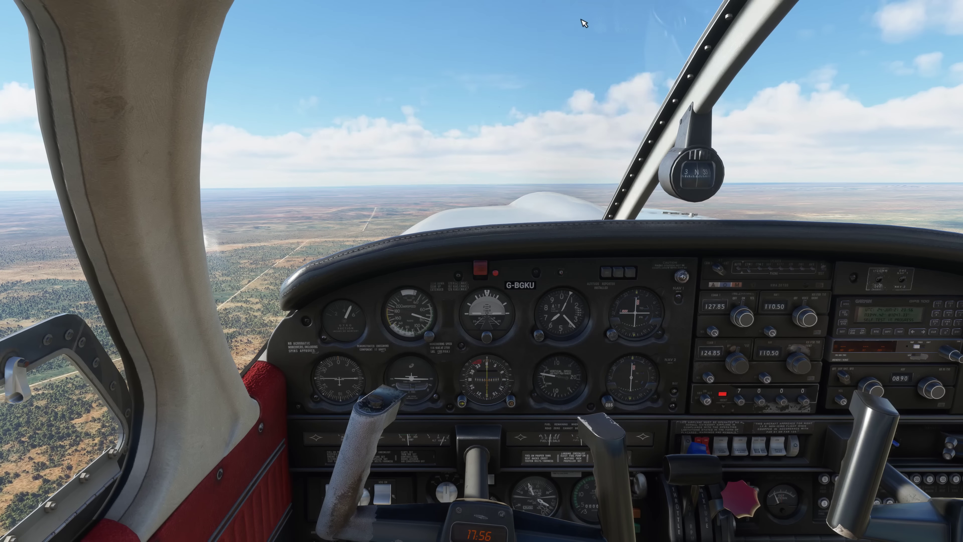
{"action": "mouse_move", "coordinate": [295, 78]}
{"action": "left_click", "coordinate": [219, 51]}
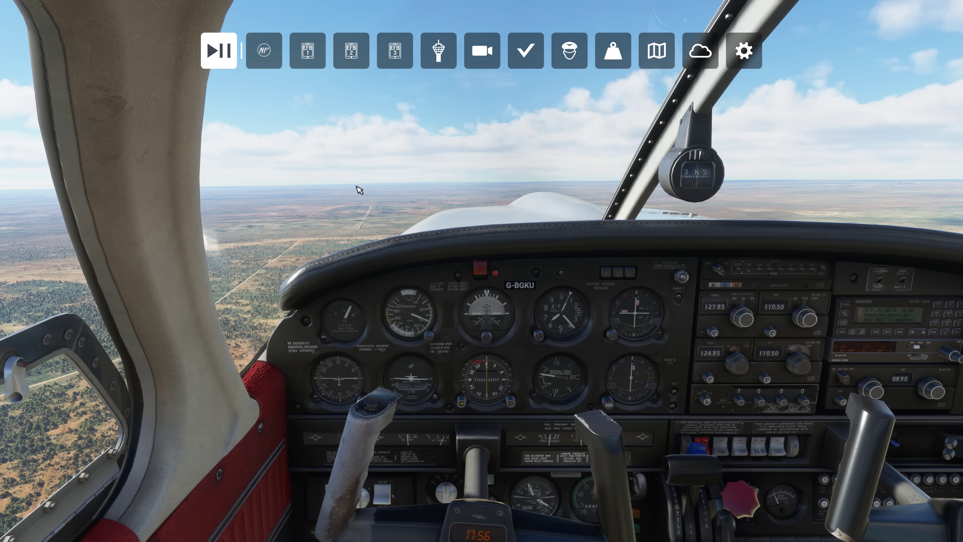
{"action": "left_click", "coordinate": [219, 51]}
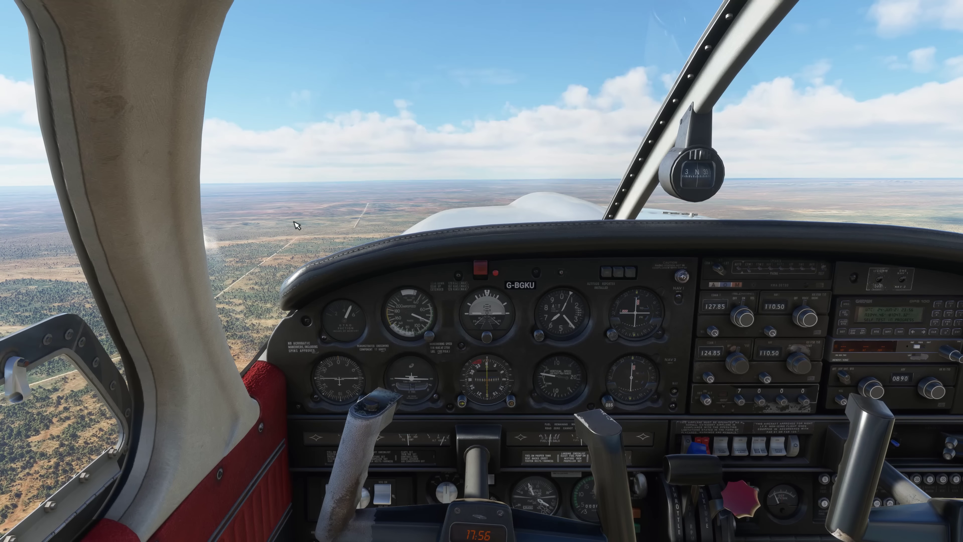
- Raise the simulation rate to 8x on the Mobile Companion Options page and return it to 1x
{"action": "key", "text": "alt+Tab"}
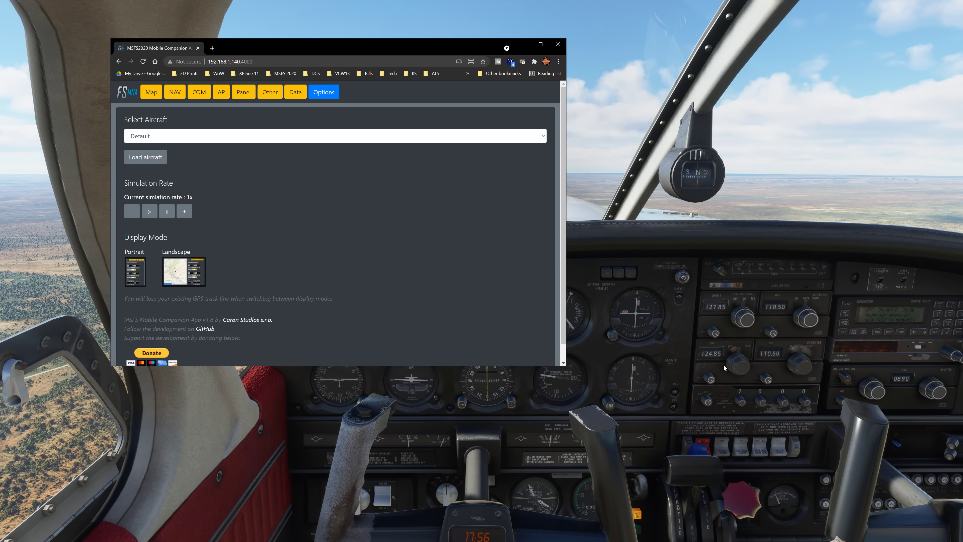
{"action": "key", "text": "alt+Tab"}
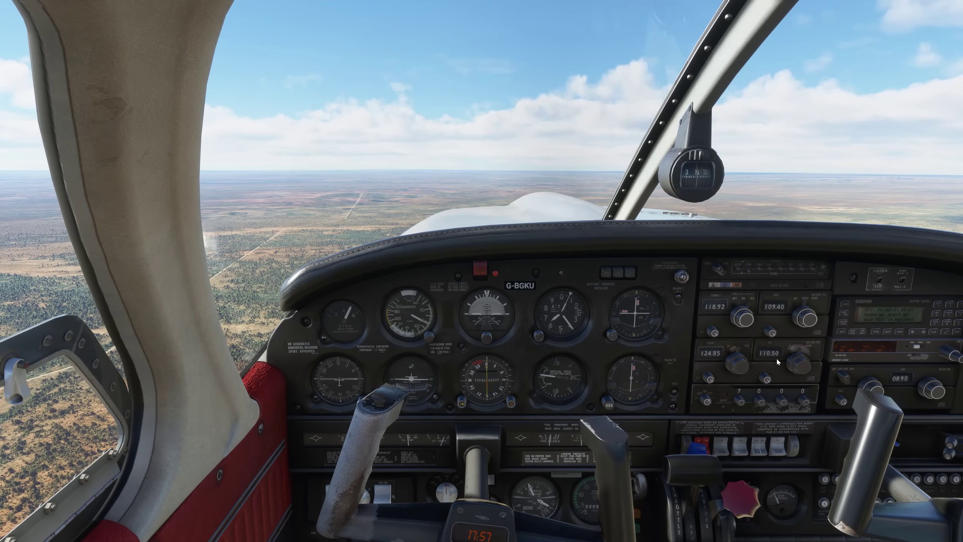
{"action": "key", "text": "alt+Tab"}
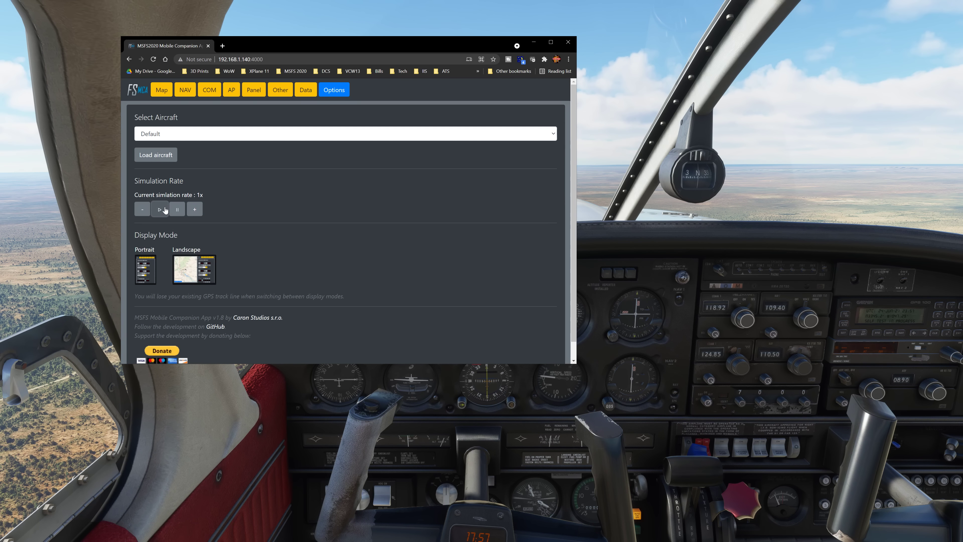
{"action": "left_click", "coordinate": [199, 211]}
{"action": "left_click", "coordinate": [199, 211]}
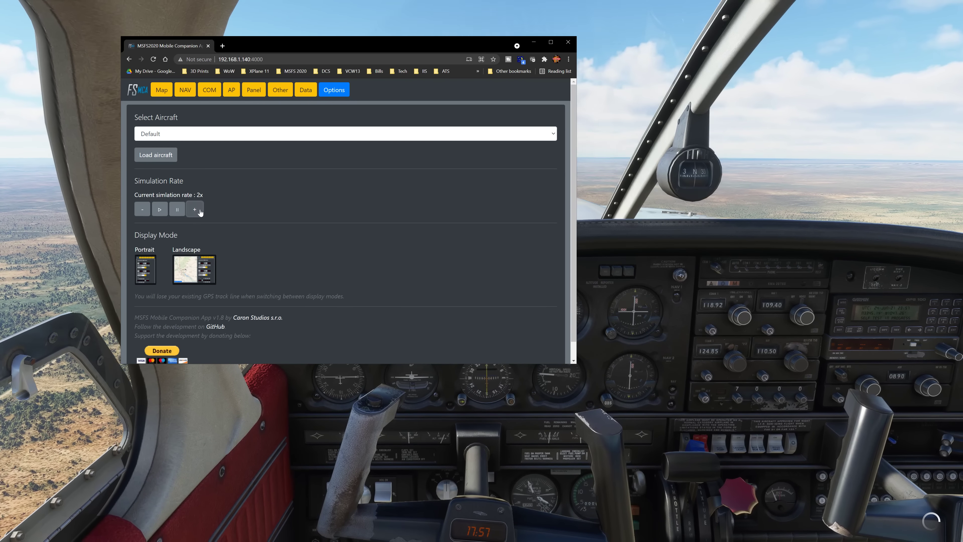
{"action": "left_click", "coordinate": [198, 211]}
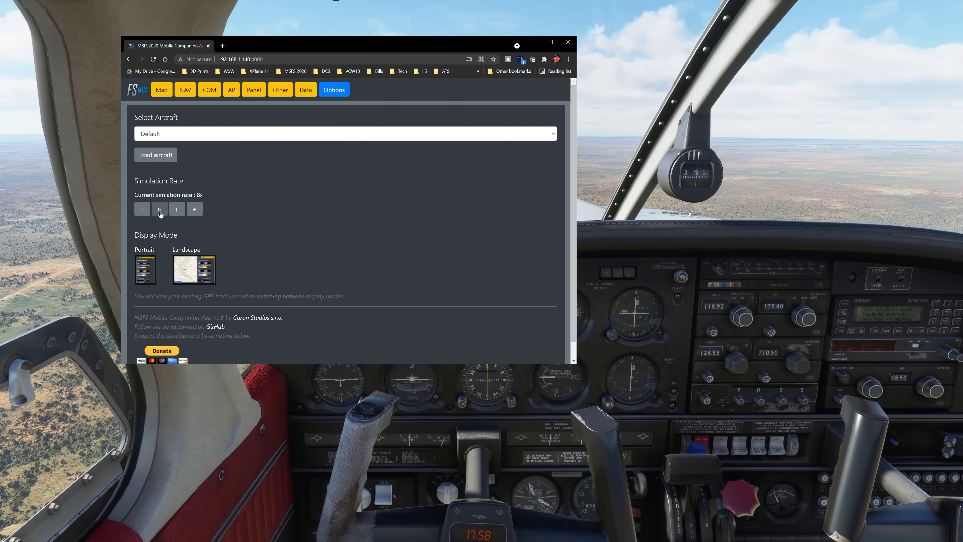
{"action": "left_click", "coordinate": [138, 212]}
{"action": "left_click", "coordinate": [139, 213]}
{"action": "left_click", "coordinate": [137, 216]}
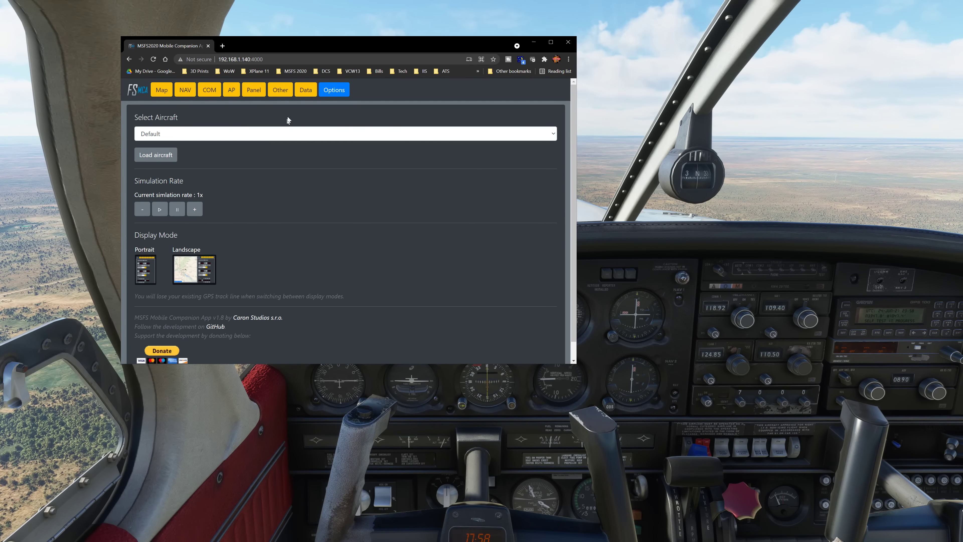
- Load the flight plan onto the Mobile Companion map and move its window clear of the cockpit's radio stack
{"action": "left_click", "coordinate": [164, 91]}
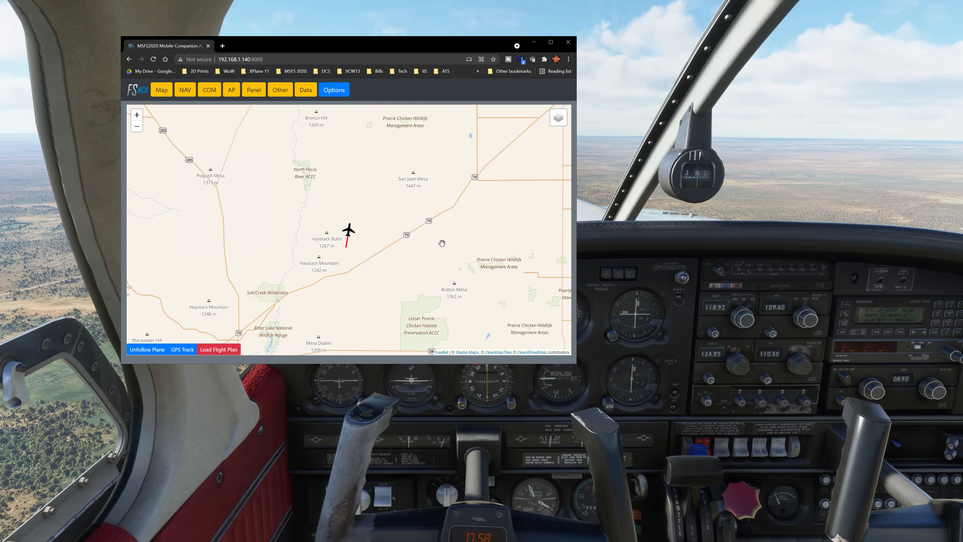
{"action": "scroll", "coordinate": [375, 187], "scroll_direction": "down", "scroll_amount": 3}
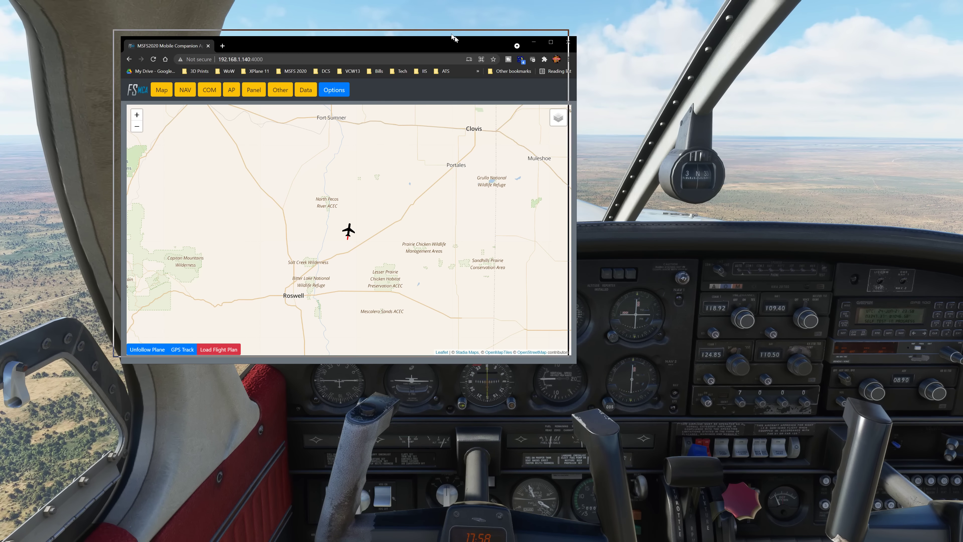
{"action": "left_click_drag", "start_coordinate": [462, 46], "coordinate": [376, 30]}
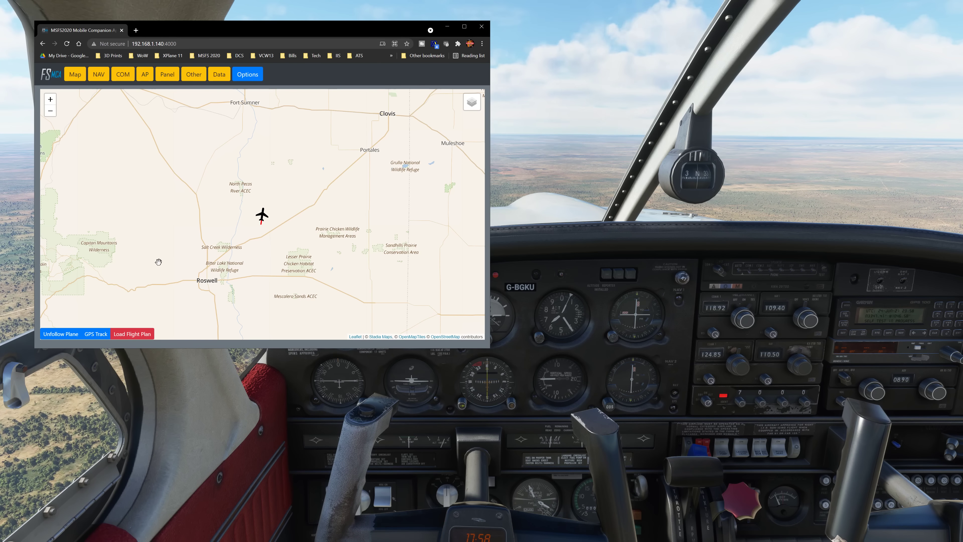
{"action": "left_click", "coordinate": [133, 335]}
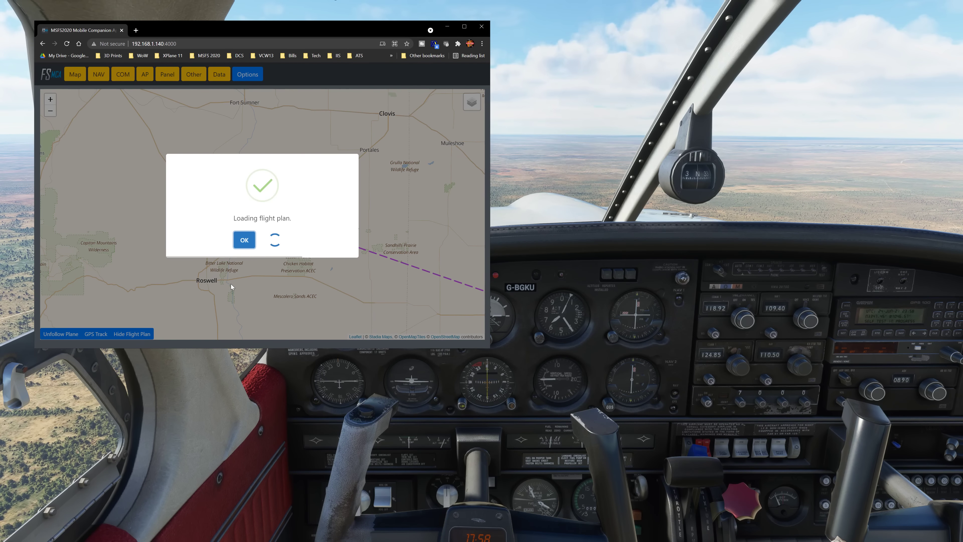
{"action": "left_click", "coordinate": [246, 240]}
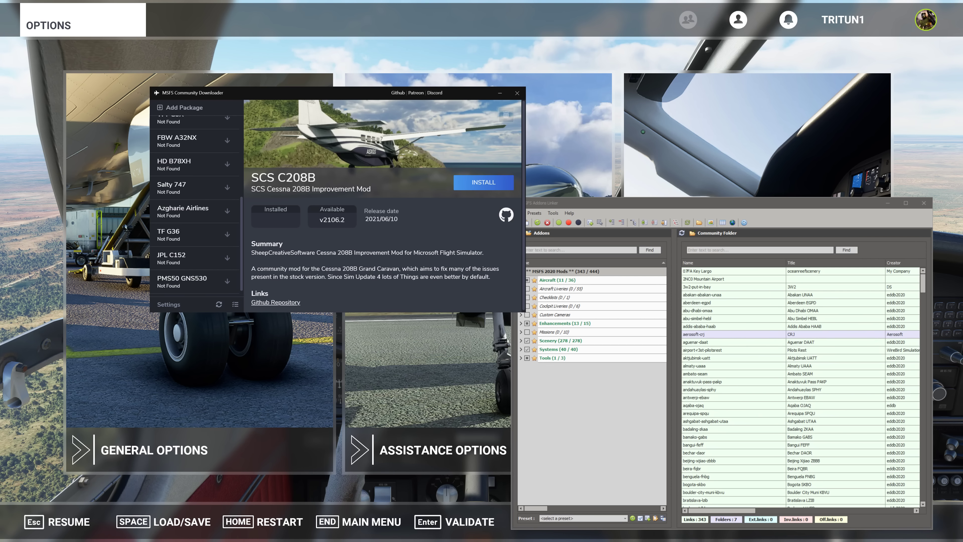
- Switch to MSFS Community Downloader, look through its package list and install the SCS C208B improvement mod
{"action": "scroll", "coordinate": [241, 220], "scroll_direction": "up", "scroll_amount": 5}
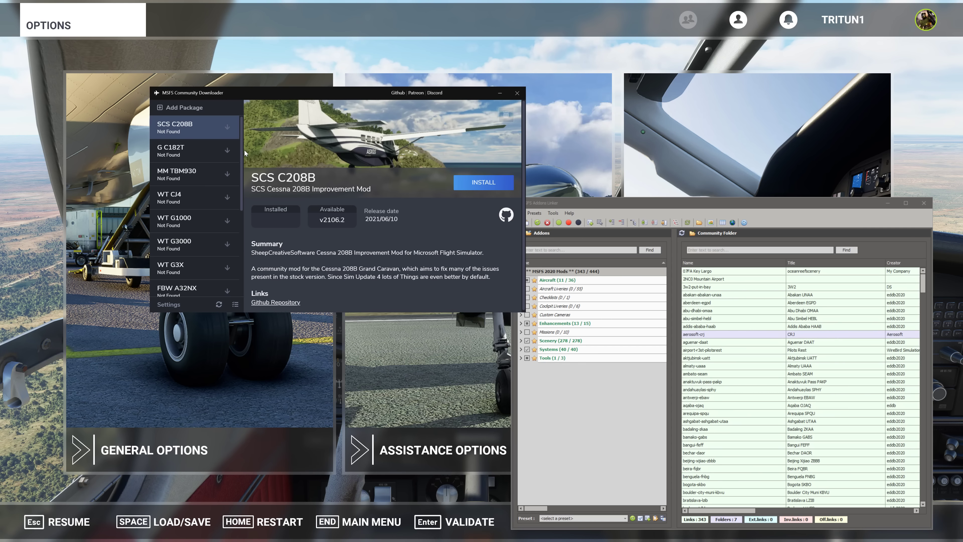
{"action": "scroll", "coordinate": [214, 186], "scroll_direction": "down", "scroll_amount": 5}
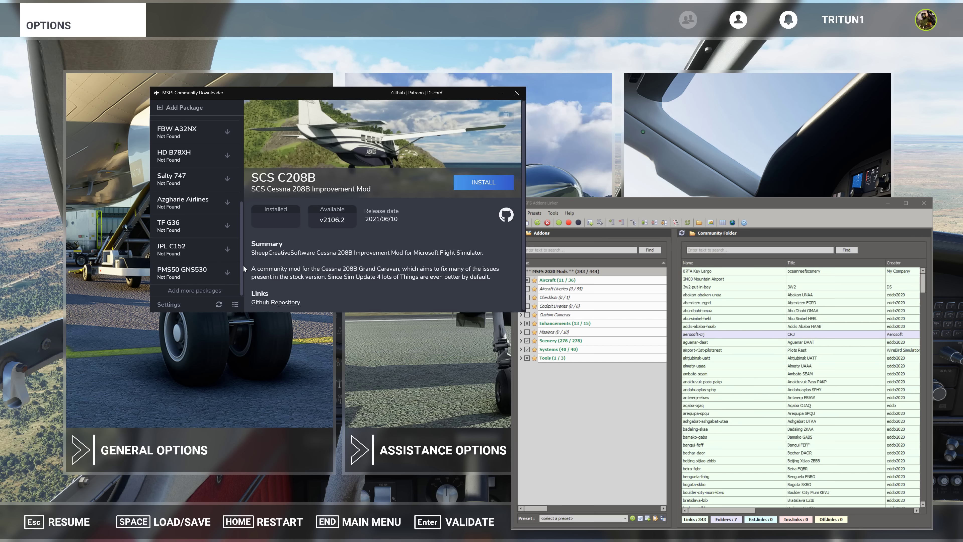
{"action": "scroll", "coordinate": [208, 255], "scroll_direction": "up", "scroll_amount": 5}
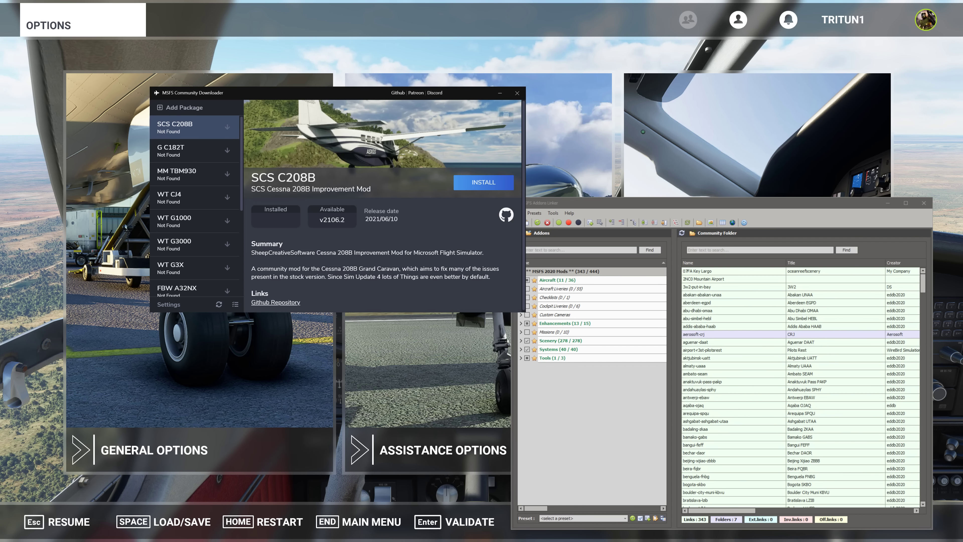
{"action": "scroll", "coordinate": [329, 267], "scroll_direction": "down", "scroll_amount": 1}
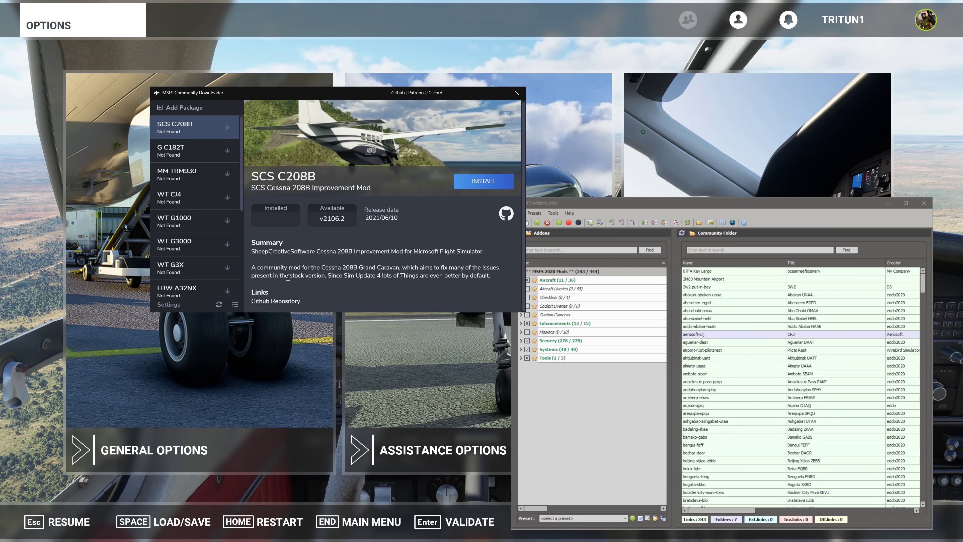
{"action": "left_click", "coordinate": [467, 186]}
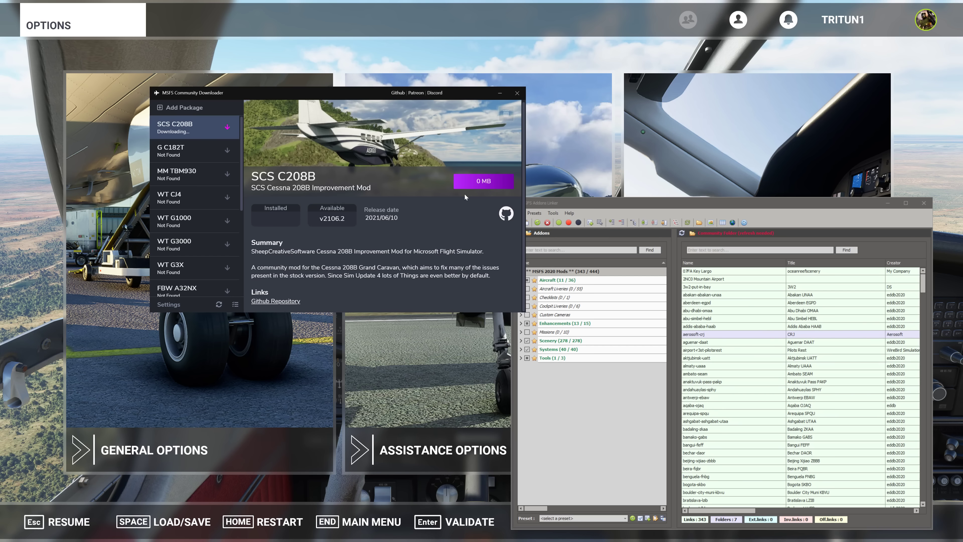
- Install the G C182T and MM TBM930 packages in MSFS Community Downloader
{"action": "left_click", "coordinate": [189, 151]}
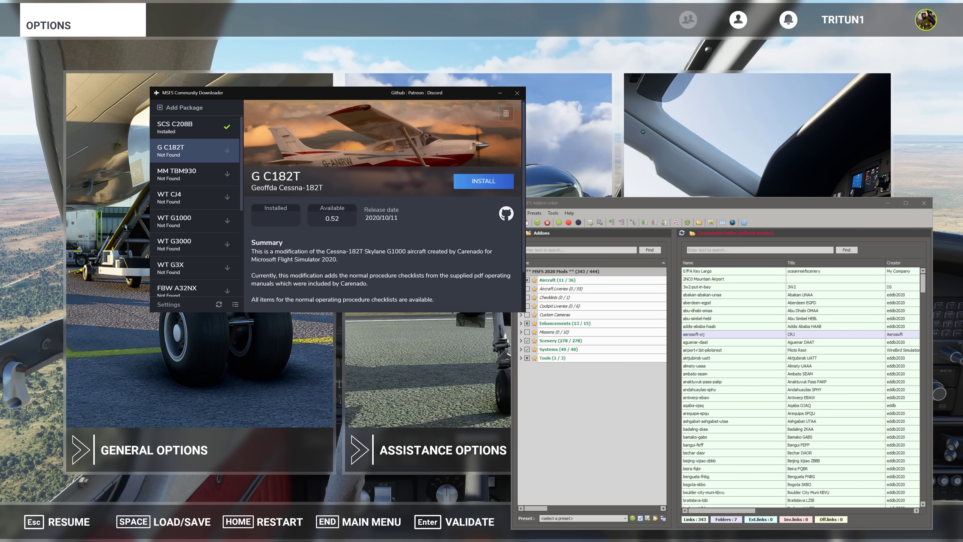
{"action": "left_click", "coordinate": [487, 183]}
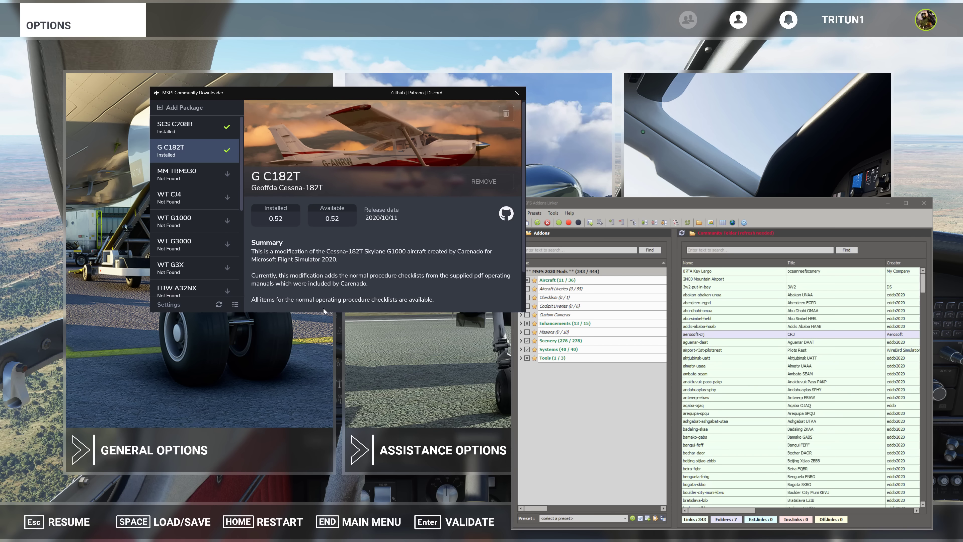
{"action": "left_click", "coordinate": [192, 175]}
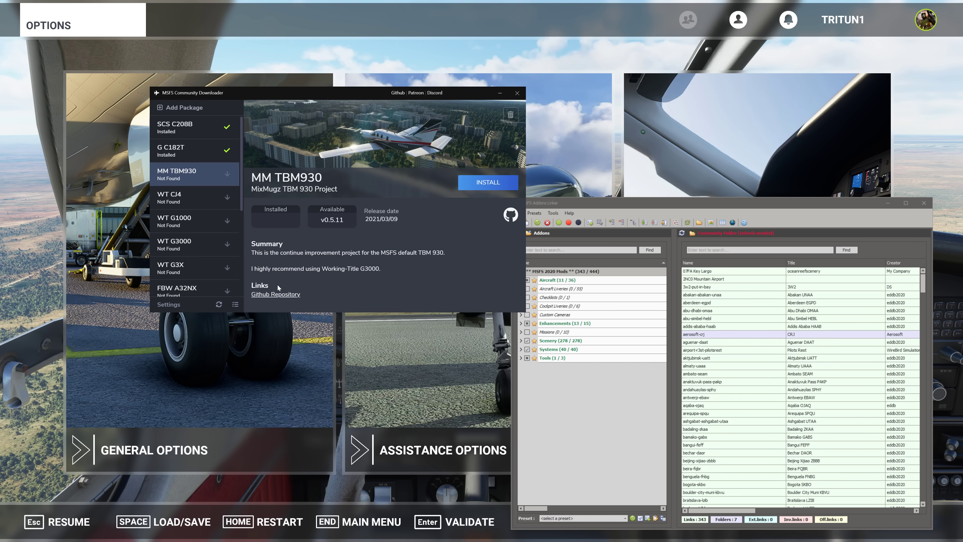
{"action": "left_click", "coordinate": [479, 186]}
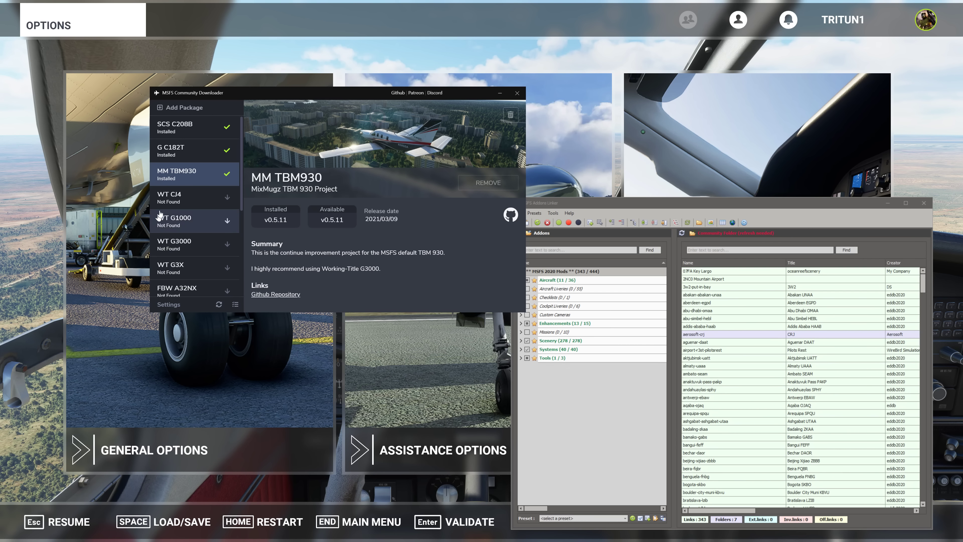
- Install the Working Title packages WT CJ4, WT G1000 and WT G3000
{"action": "left_click", "coordinate": [175, 199]}
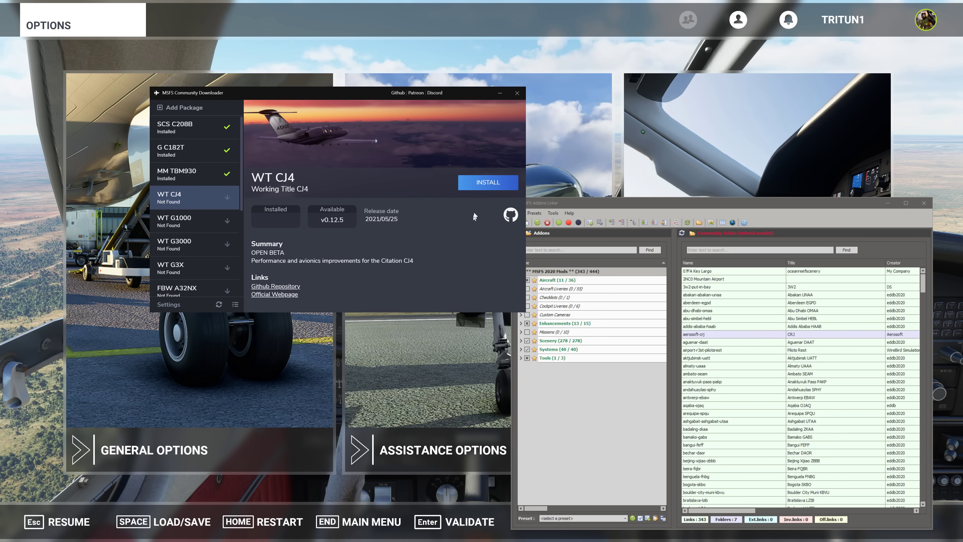
{"action": "left_click", "coordinate": [488, 182]}
{"action": "left_click", "coordinate": [189, 219]}
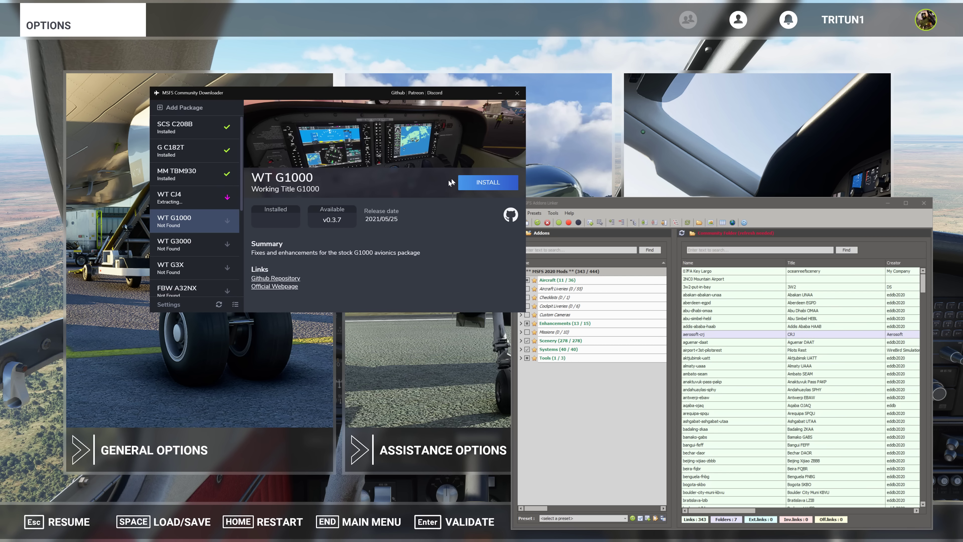
{"action": "left_click", "coordinate": [471, 183]}
{"action": "left_click", "coordinate": [178, 245]}
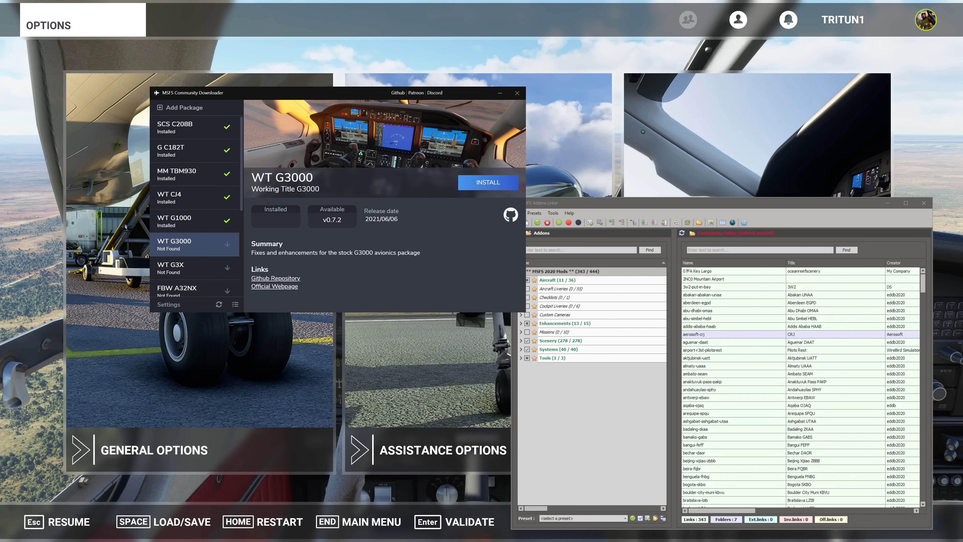
{"action": "left_click", "coordinate": [479, 184]}
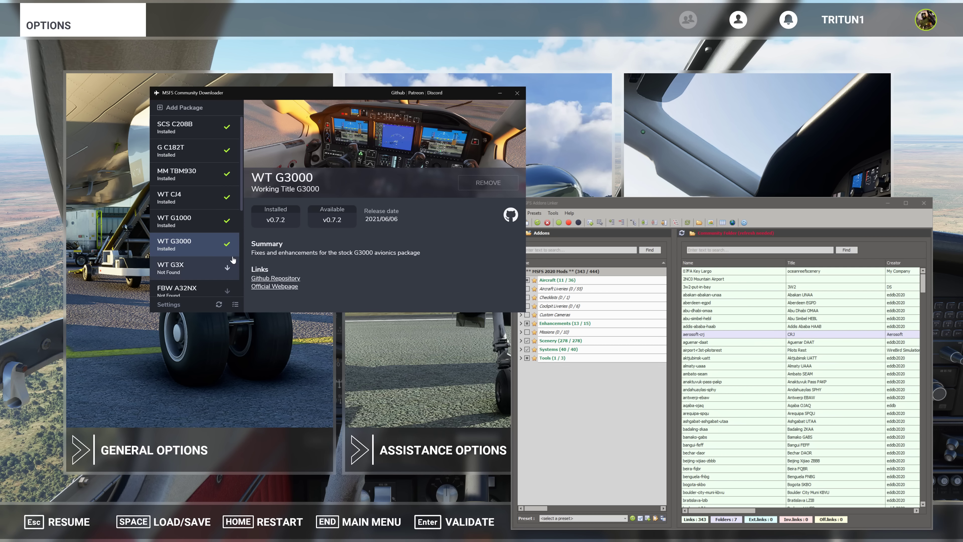
- Review the package details of WT G1000, WT G3000 and WT G3X
{"action": "left_click", "coordinate": [188, 224]}
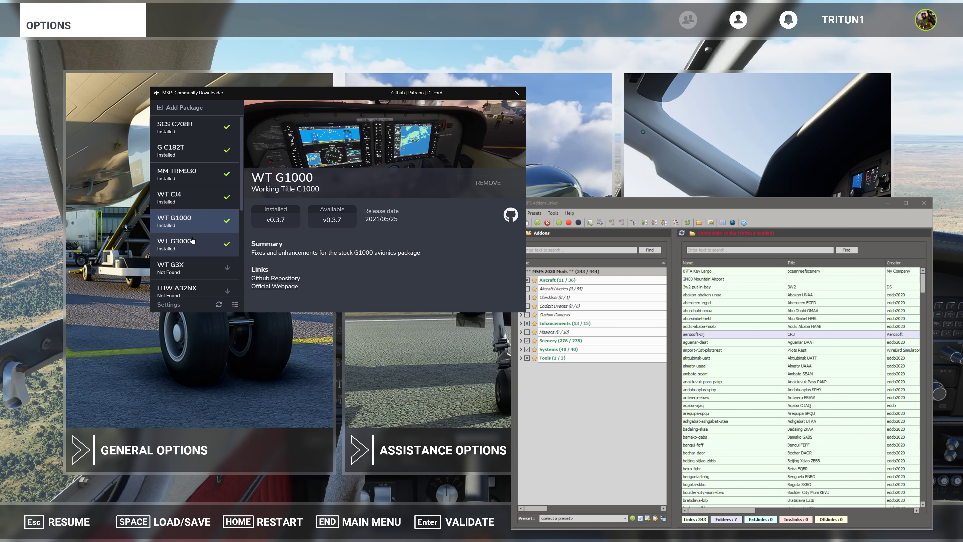
{"action": "left_click", "coordinate": [196, 244]}
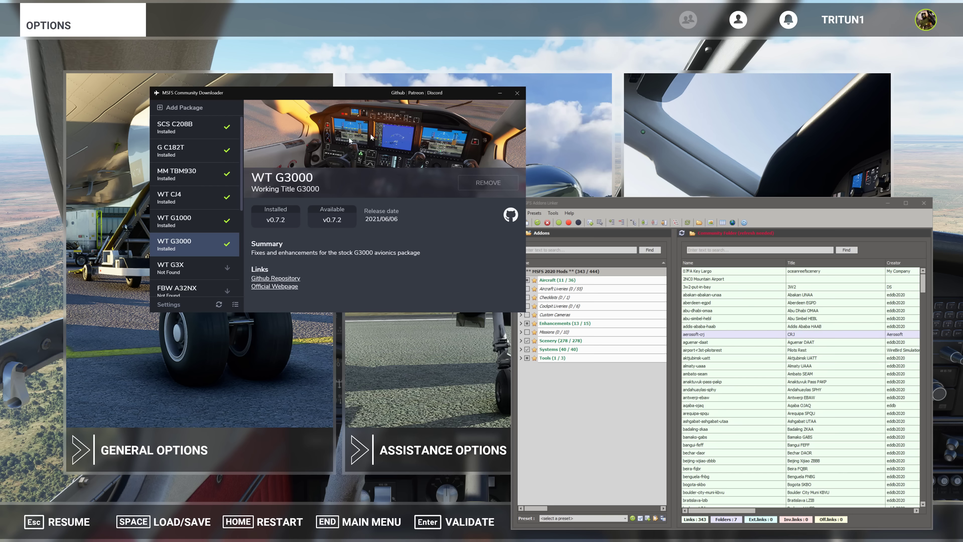
{"action": "left_click", "coordinate": [195, 273]}
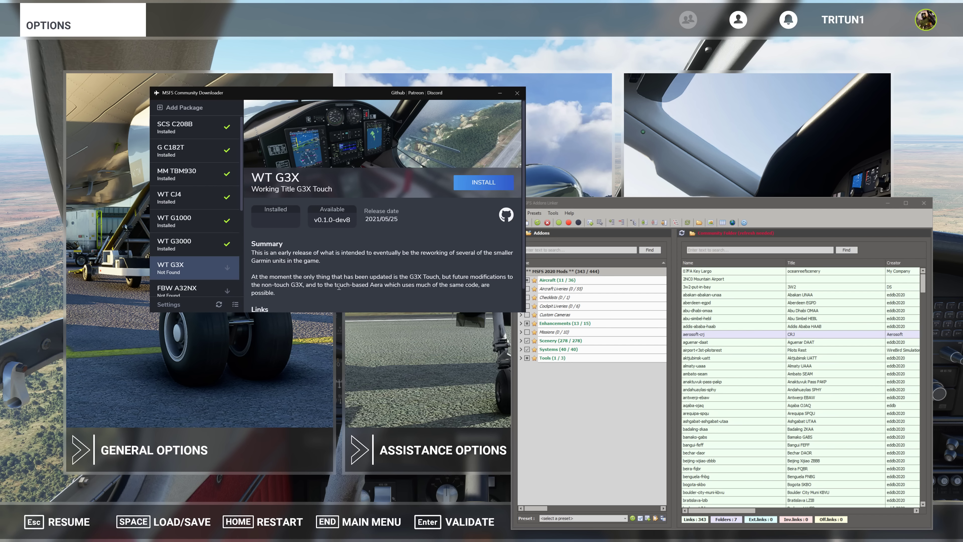
- Install the WT G3X and HD B78XH packages, viewing the FBW A32NX package details without installing it
{"action": "left_click", "coordinate": [220, 264]}
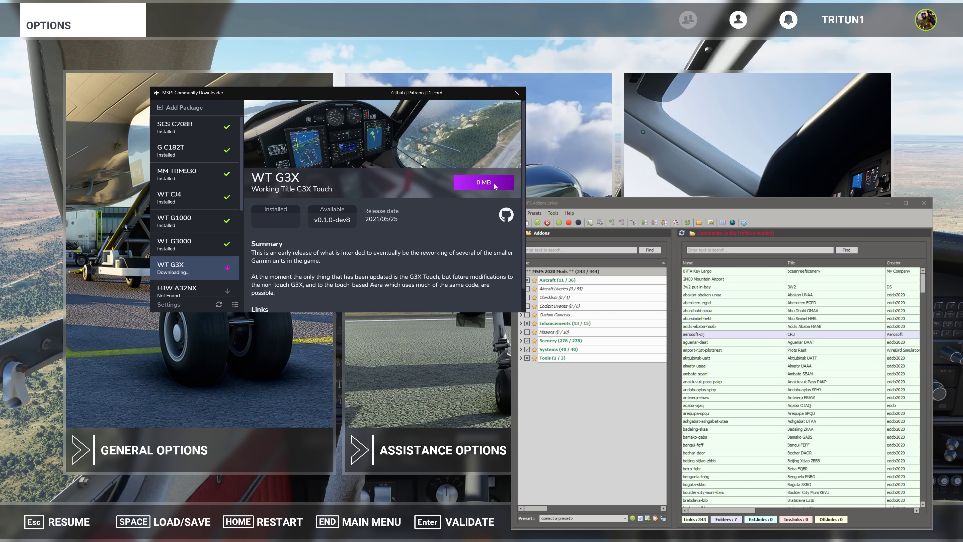
{"action": "scroll", "coordinate": [229, 242], "scroll_direction": "down", "scroll_amount": 5}
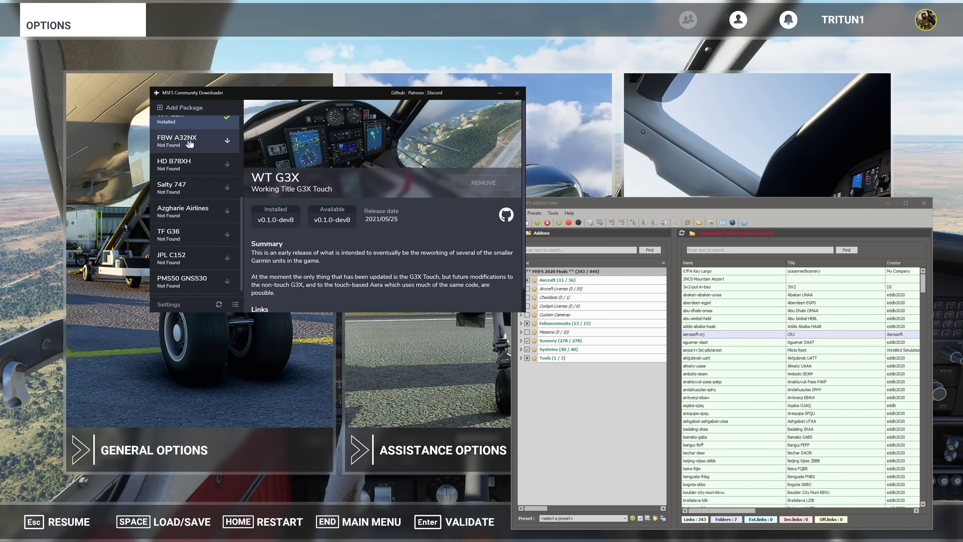
{"action": "left_click", "coordinate": [208, 145]}
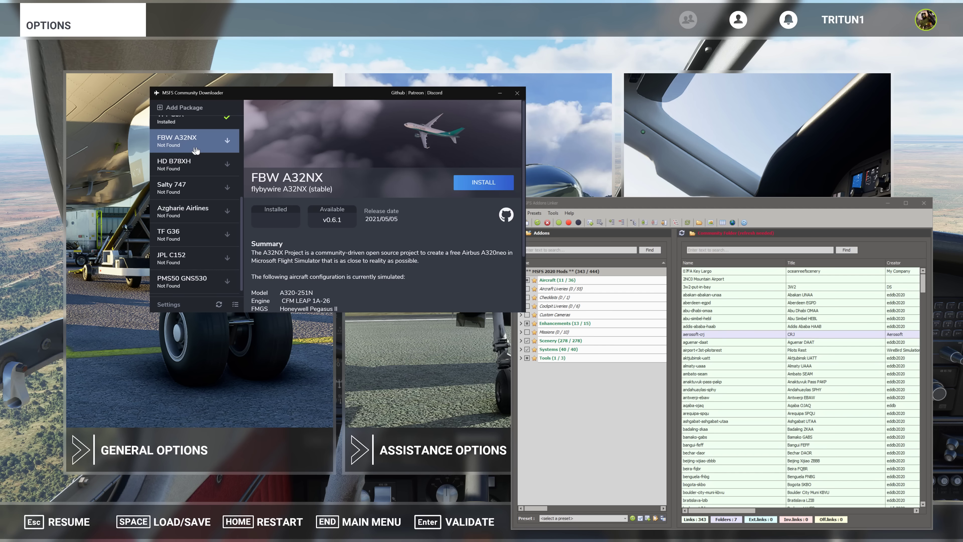
{"action": "left_click", "coordinate": [200, 193]}
{"action": "left_click", "coordinate": [209, 173]}
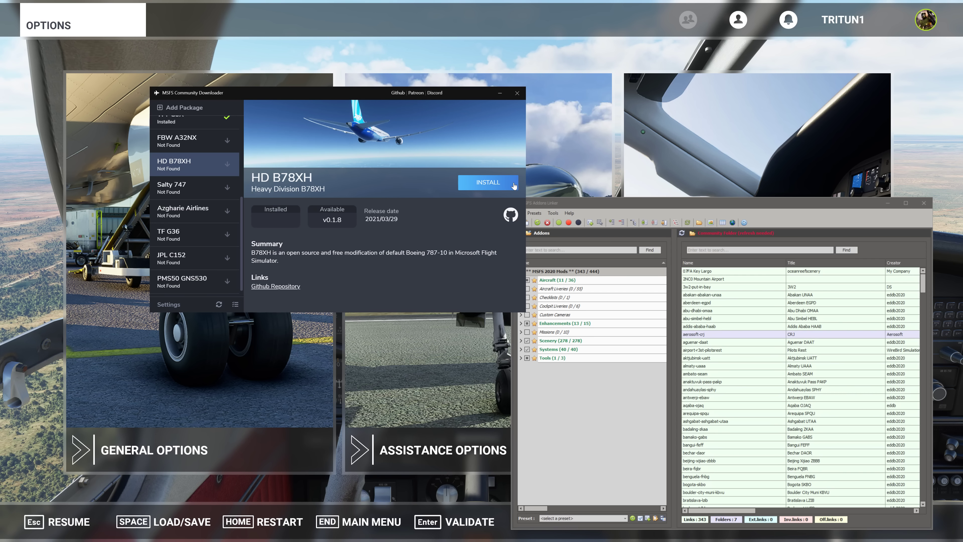
{"action": "left_click", "coordinate": [488, 182]}
- Install the Salty 747 and TF G36 packages
{"action": "left_click", "coordinate": [196, 192]}
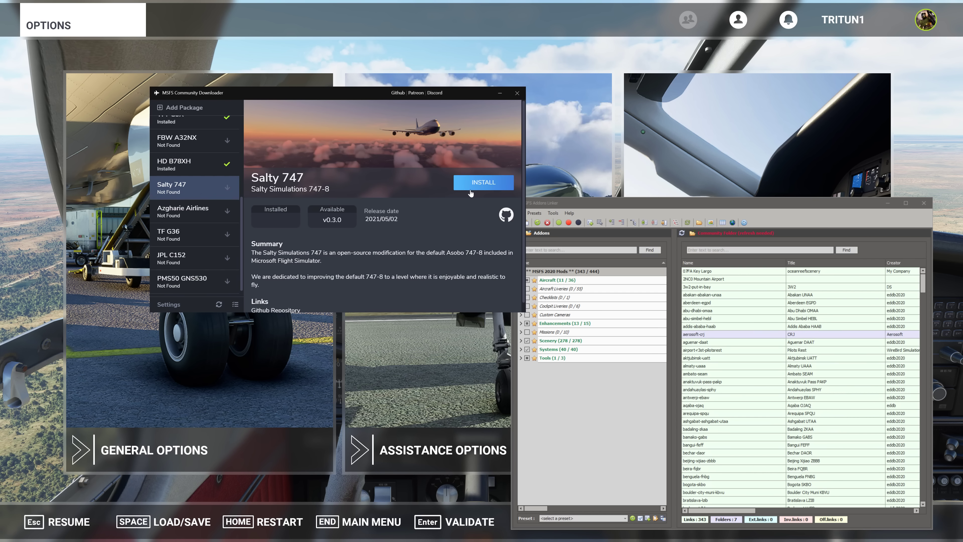
{"action": "left_click", "coordinate": [213, 242]}
{"action": "left_click", "coordinate": [484, 182]}
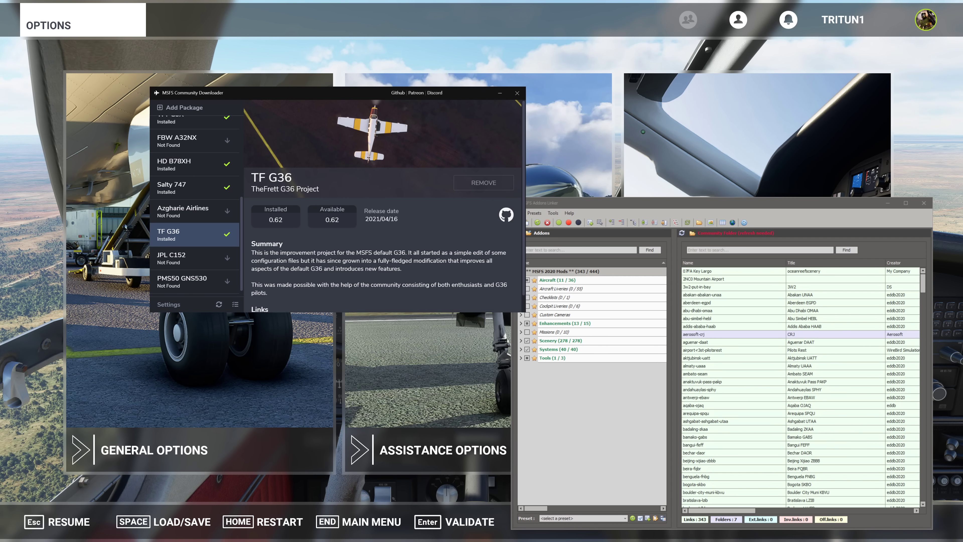
- Install the JPL C152 and PMS50 GNS530 packages
{"action": "left_click", "coordinate": [187, 256]}
{"action": "left_click", "coordinate": [488, 182]}
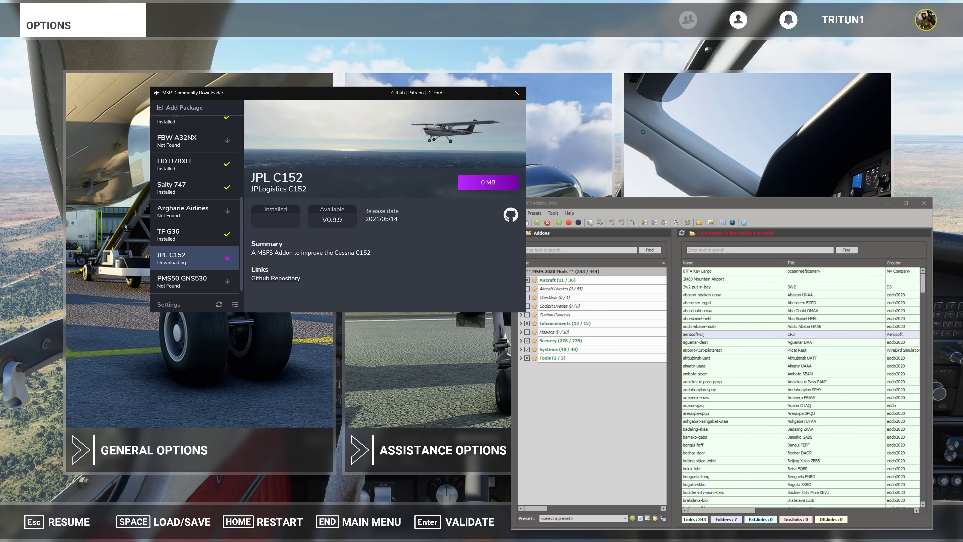
{"action": "scroll", "coordinate": [228, 235], "scroll_direction": "down", "scroll_amount": 1}
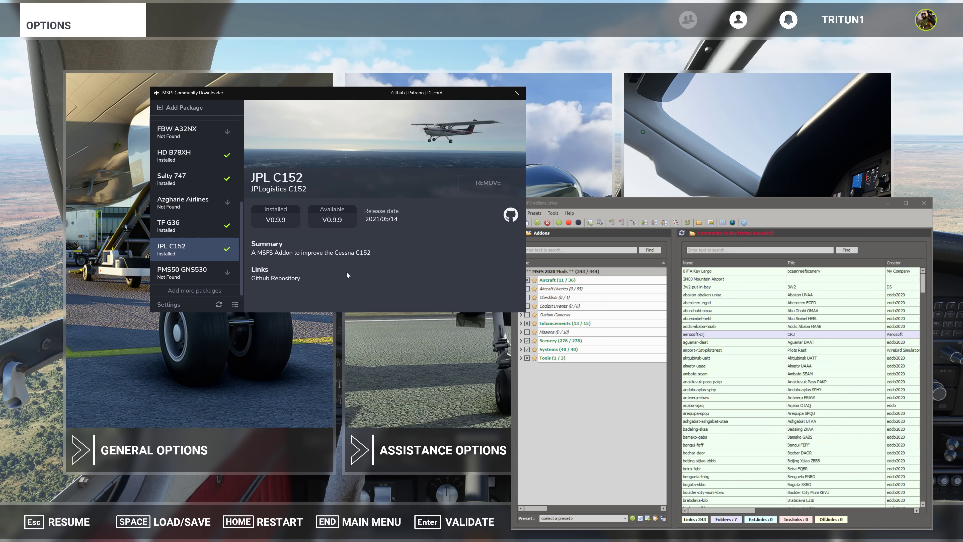
{"action": "left_click", "coordinate": [173, 279]}
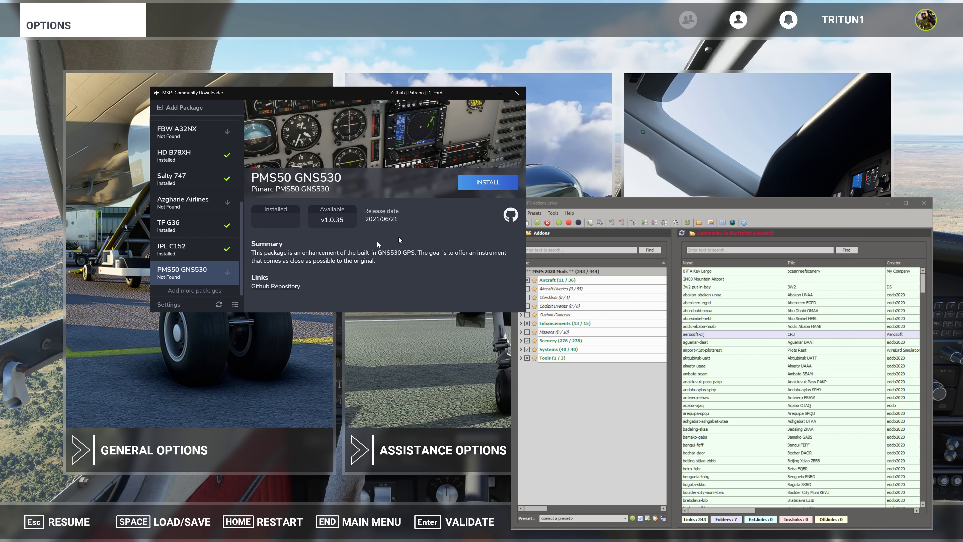
{"action": "left_click", "coordinate": [488, 182]}
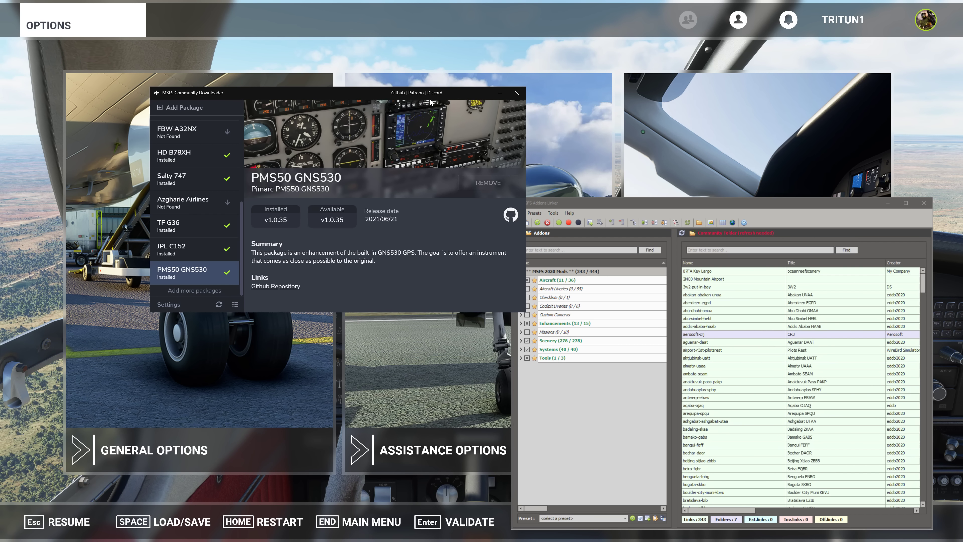
- Reposition the MSFS Community Downloader window and look through the full package list for the install status
{"action": "left_click_drag", "start_coordinate": [431, 99], "coordinate": [434, 123]}
{"action": "scroll", "coordinate": [216, 279], "scroll_direction": "up", "scroll_amount": 5}
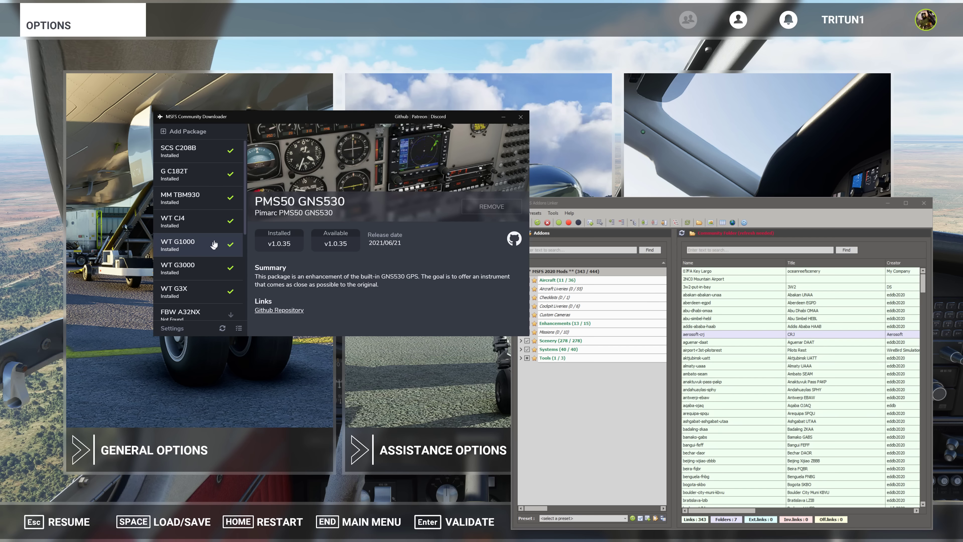
{"action": "scroll", "coordinate": [201, 226], "scroll_direction": "down", "scroll_amount": 5}
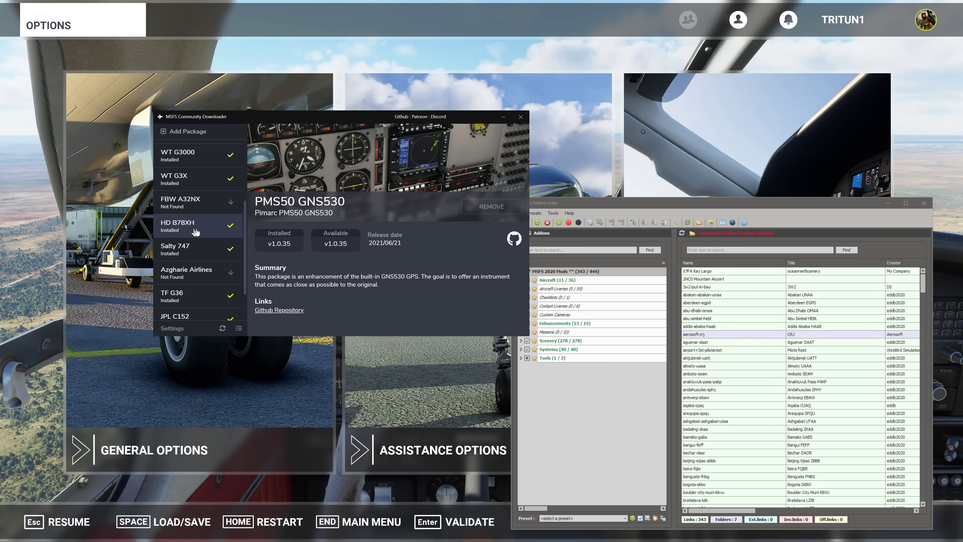
{"action": "scroll", "coordinate": [195, 231], "scroll_direction": "up", "scroll_amount": 5}
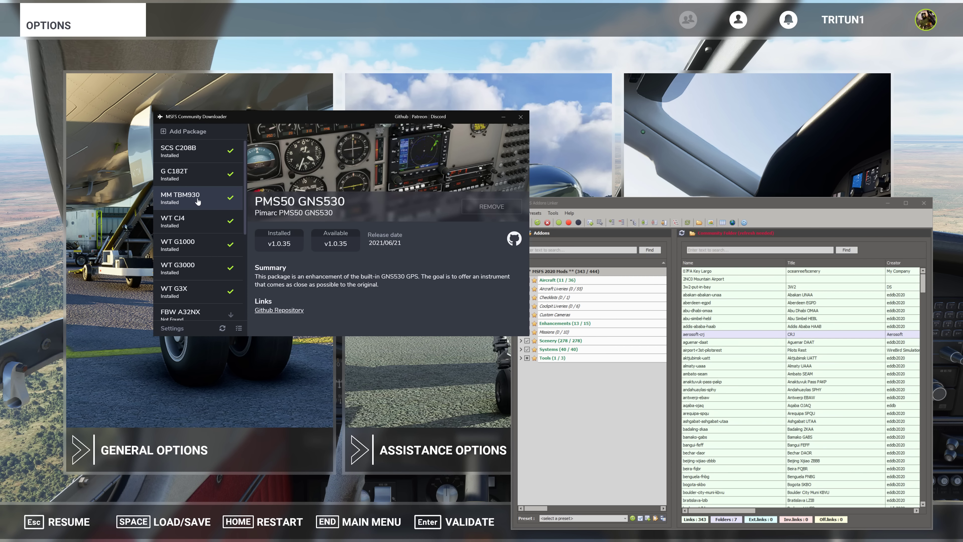
{"action": "scroll", "coordinate": [197, 202], "scroll_direction": "down", "scroll_amount": 5}
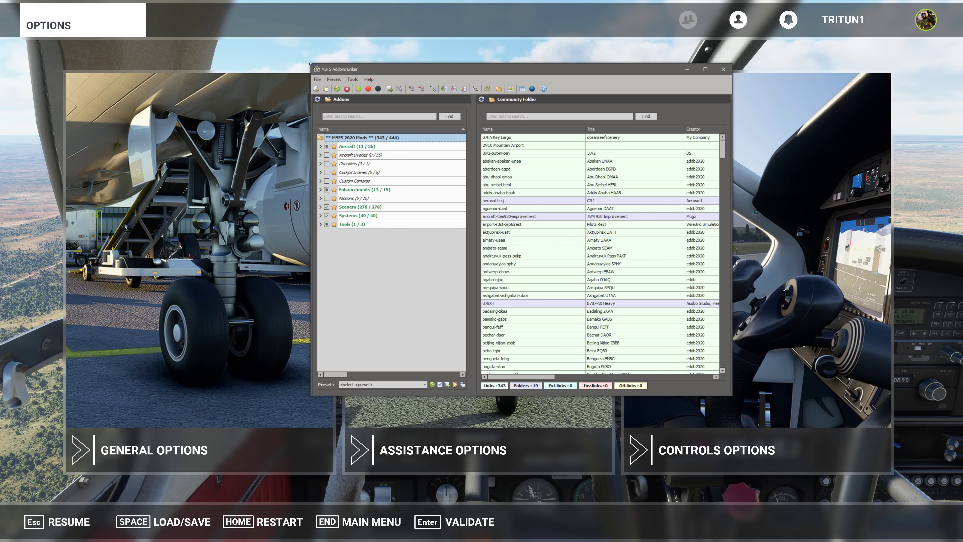
- Switch to MSFS Addons Linker, enlarge its window, and view the Aircraft folder of MSFS 2020 Mods in File Explorer
{"action": "left_click_drag", "start_coordinate": [311, 64], "coordinate": [203, 29]}
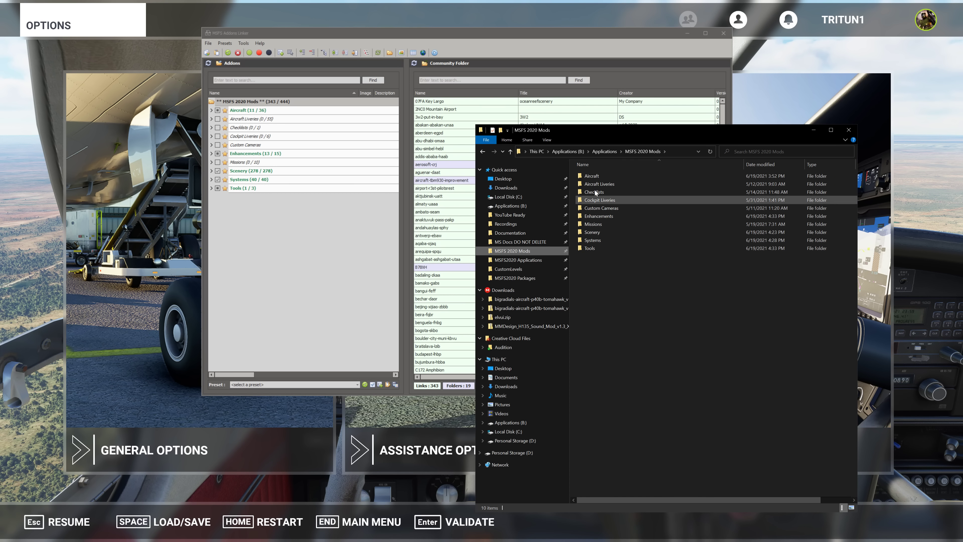
{"action": "double_click", "coordinate": [595, 176]}
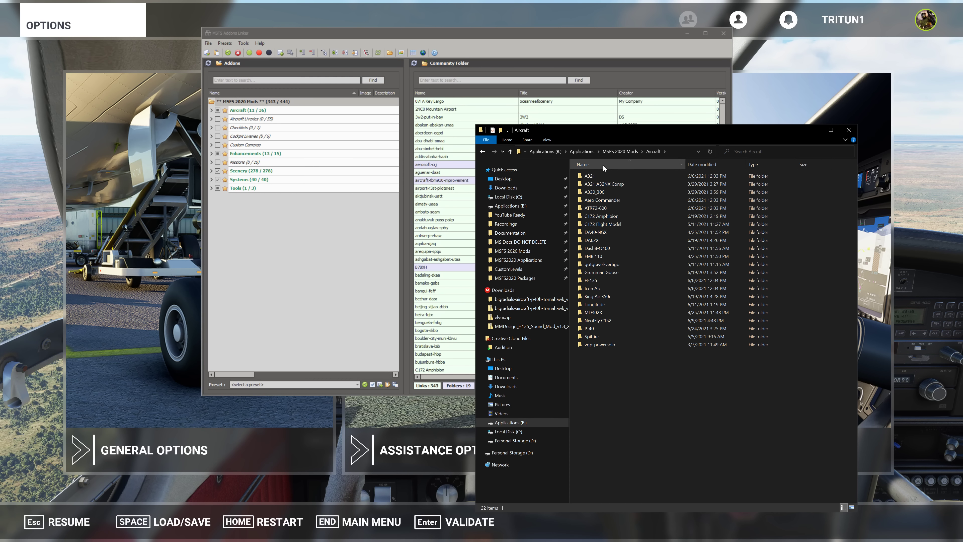
{"action": "double_click", "coordinate": [588, 176]}
{"action": "left_click", "coordinate": [480, 151]}
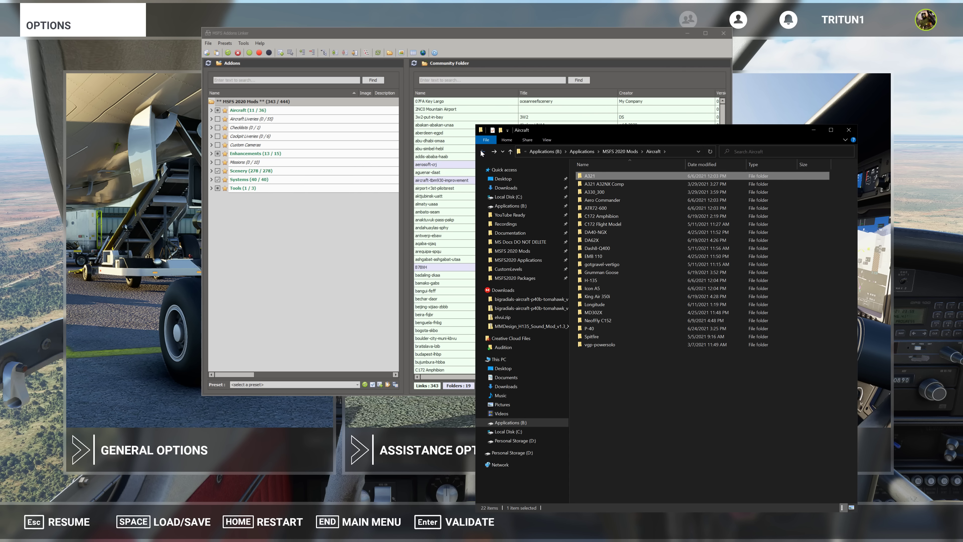
{"action": "left_click", "coordinate": [481, 151]}
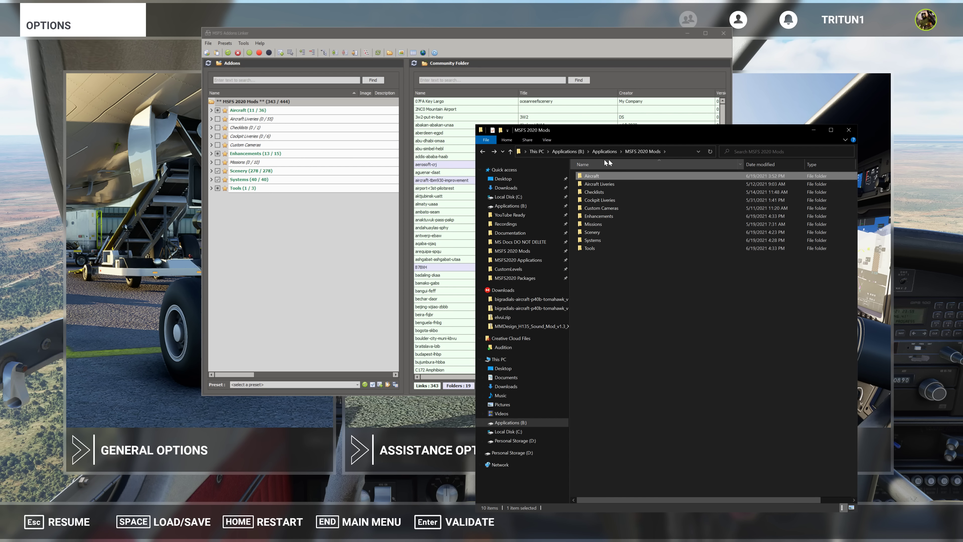
- Browse the Scenery folder down to United States and Airports, and return to the Scenery folder
{"action": "left_click", "coordinate": [599, 232]}
{"action": "left_click", "coordinate": [599, 233]}
{"action": "left_click", "coordinate": [627, 233]}
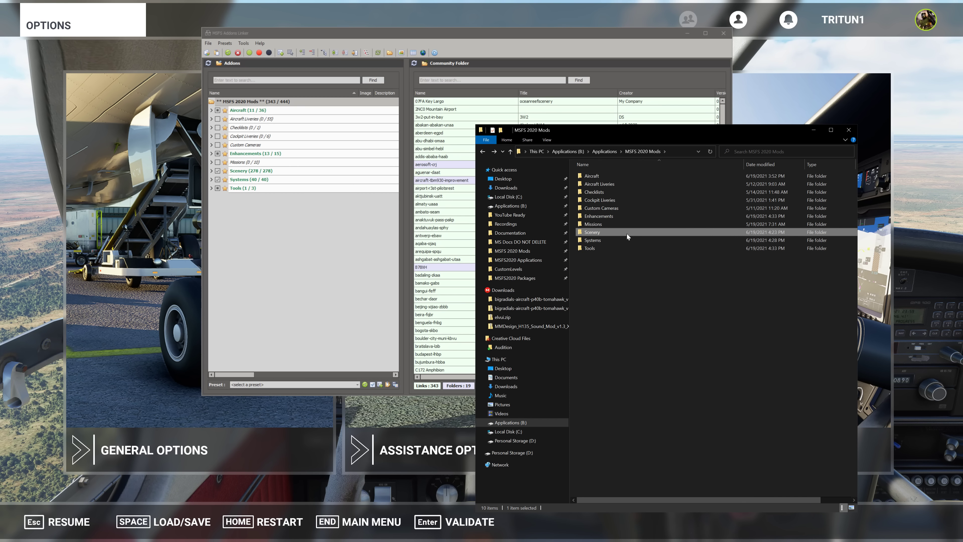
{"action": "double_click", "coordinate": [627, 234]}
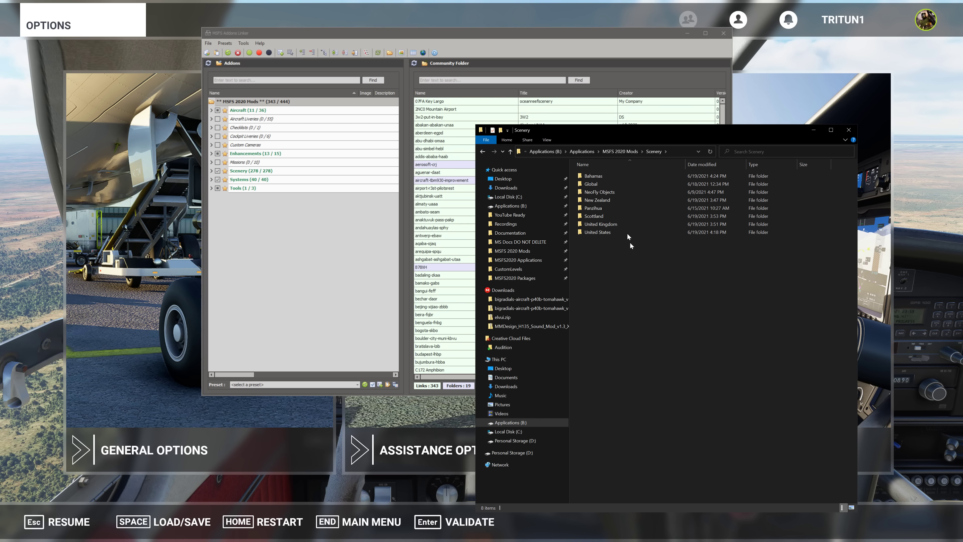
{"action": "double_click", "coordinate": [610, 232]}
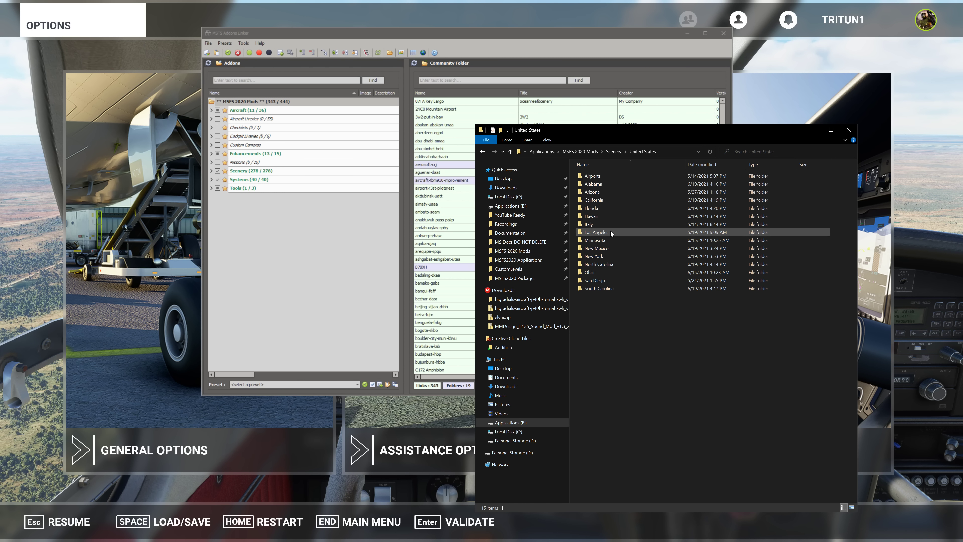
{"action": "double_click", "coordinate": [607, 177]}
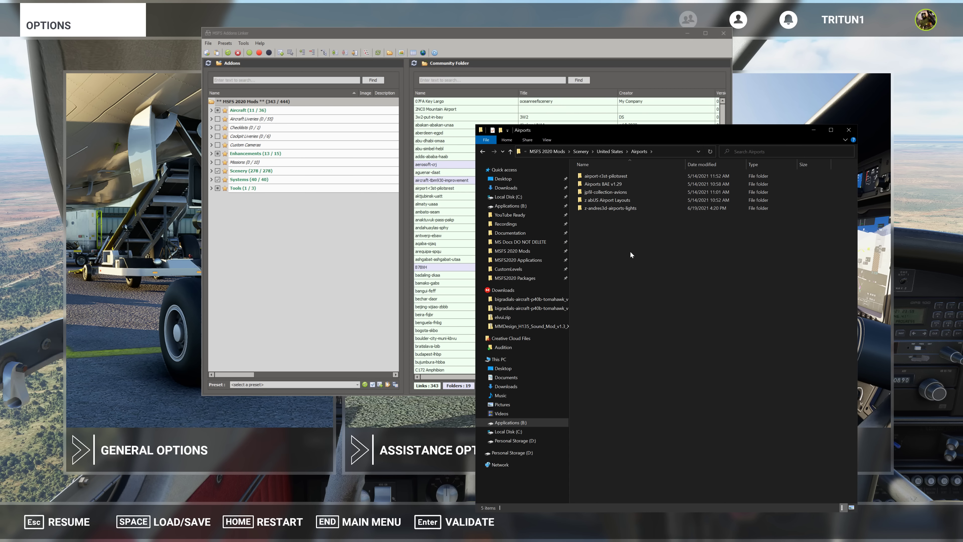
{"action": "left_click", "coordinate": [483, 152]}
{"action": "left_click", "coordinate": [483, 152]}
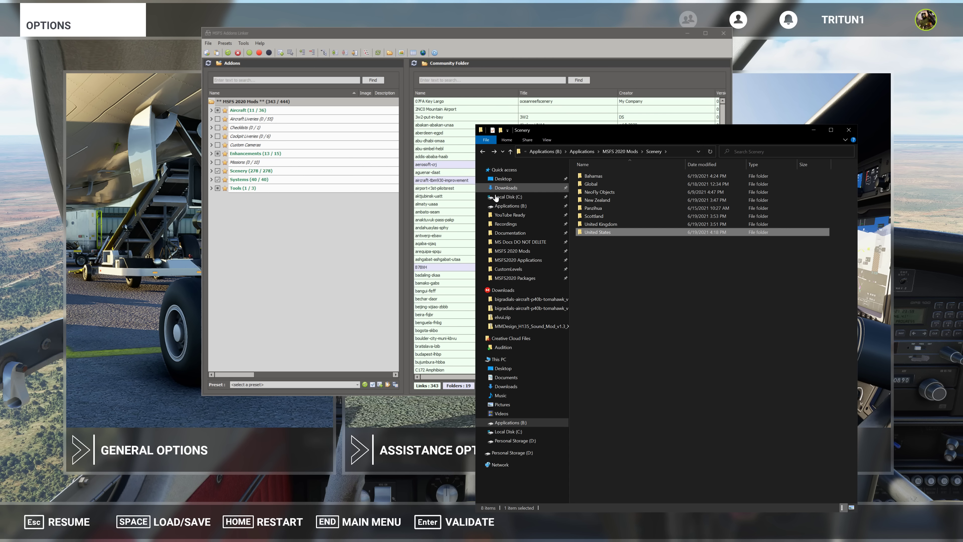
- Return to MSFS Addons Linker and examine the addon tree's Enhancements category and the United States group under Scenery
{"action": "left_click", "coordinate": [323, 216]}
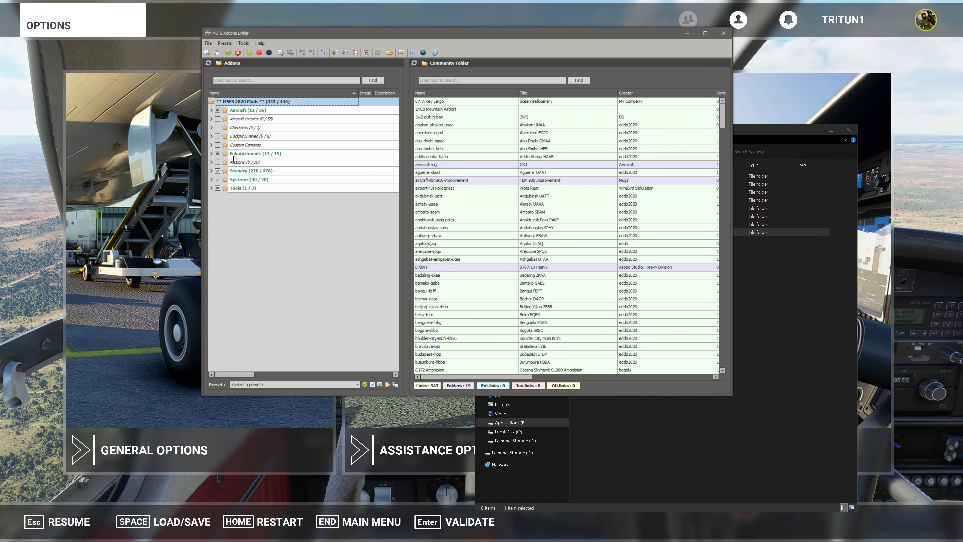
{"action": "left_click", "coordinate": [212, 153]}
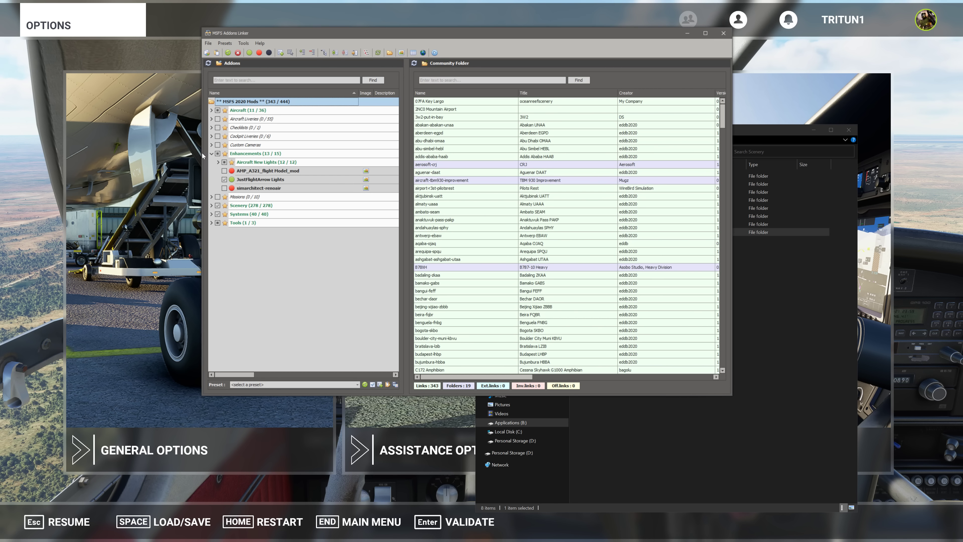
{"action": "left_click", "coordinate": [212, 154]}
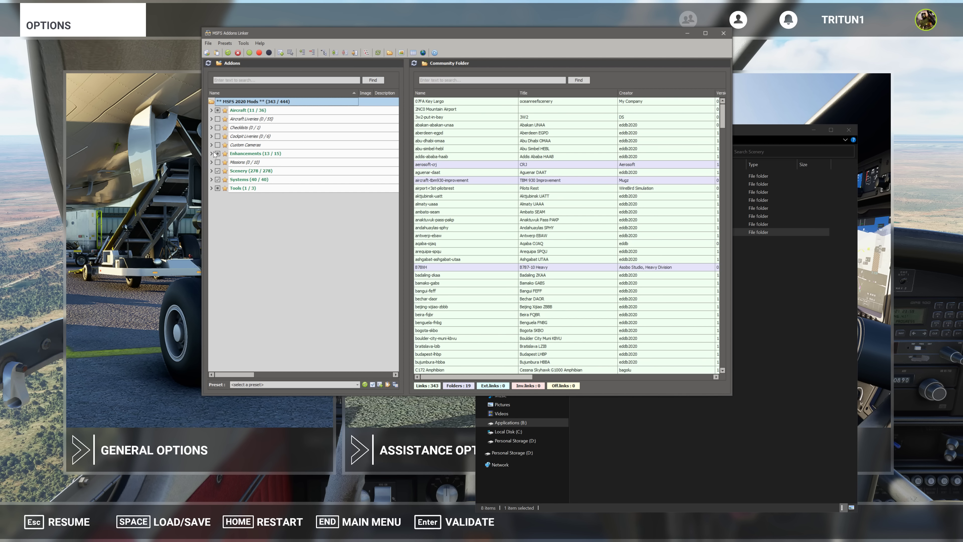
{"action": "left_click", "coordinate": [212, 171]}
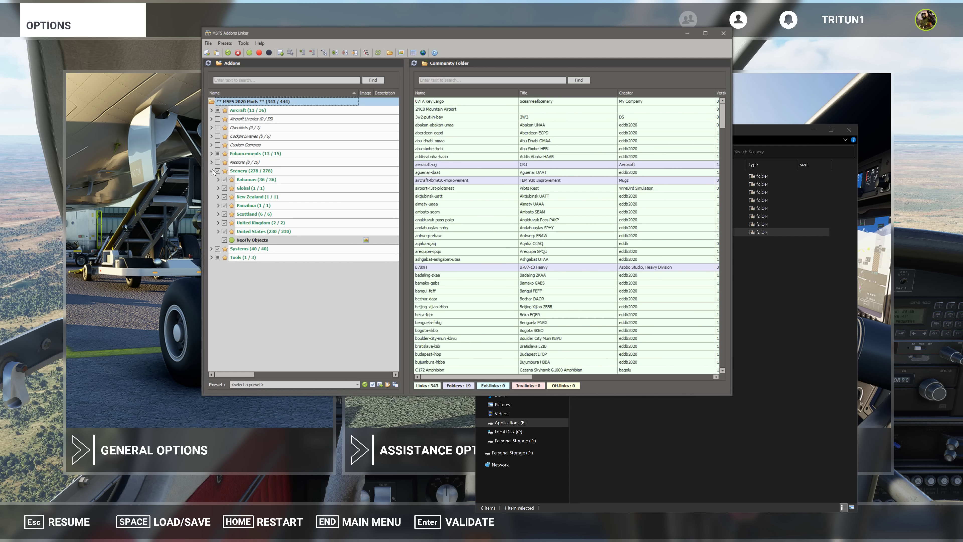
{"action": "left_click", "coordinate": [219, 231]}
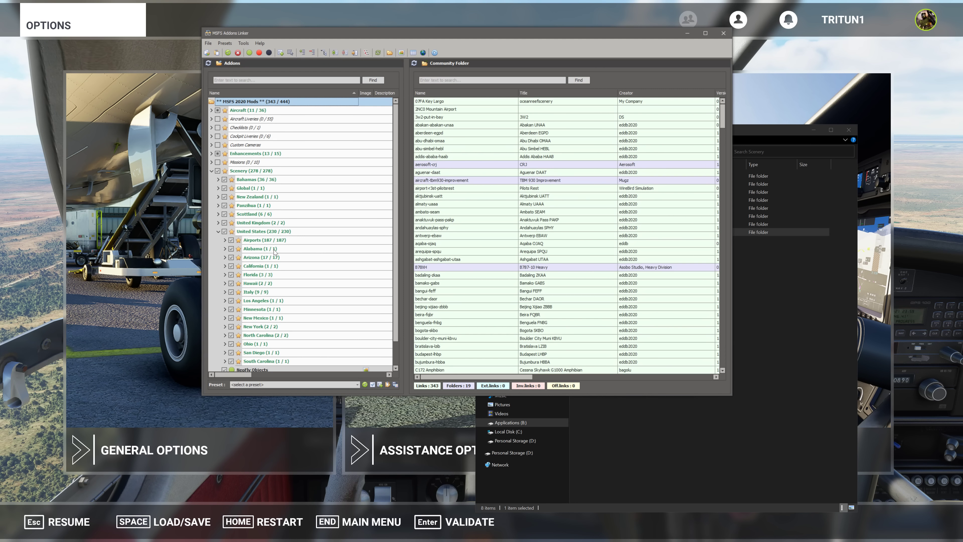
{"action": "scroll", "coordinate": [288, 247], "scroll_direction": "down", "scroll_amount": 1}
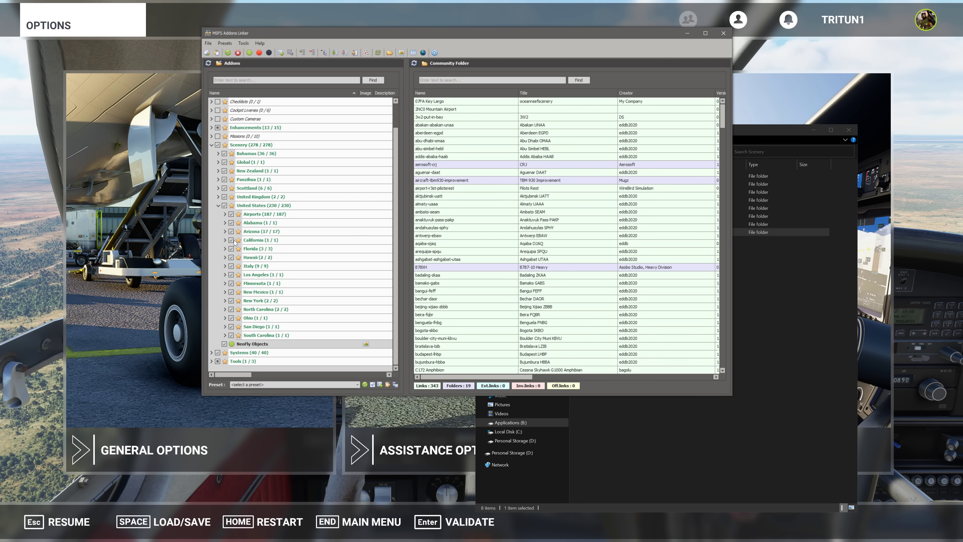
- Disable the KAVX addon under California and the NYC Financial District addon under New York
{"action": "left_click", "coordinate": [224, 240]}
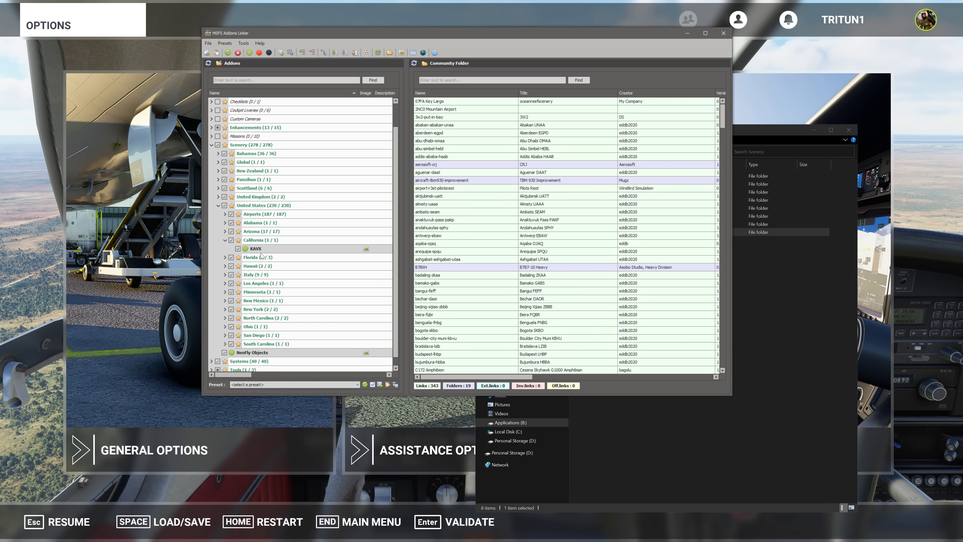
{"action": "left_click", "coordinate": [238, 248]}
{"action": "left_click", "coordinate": [225, 310]}
{"action": "scroll", "coordinate": [290, 302], "scroll_direction": "down", "scroll_amount": 1}
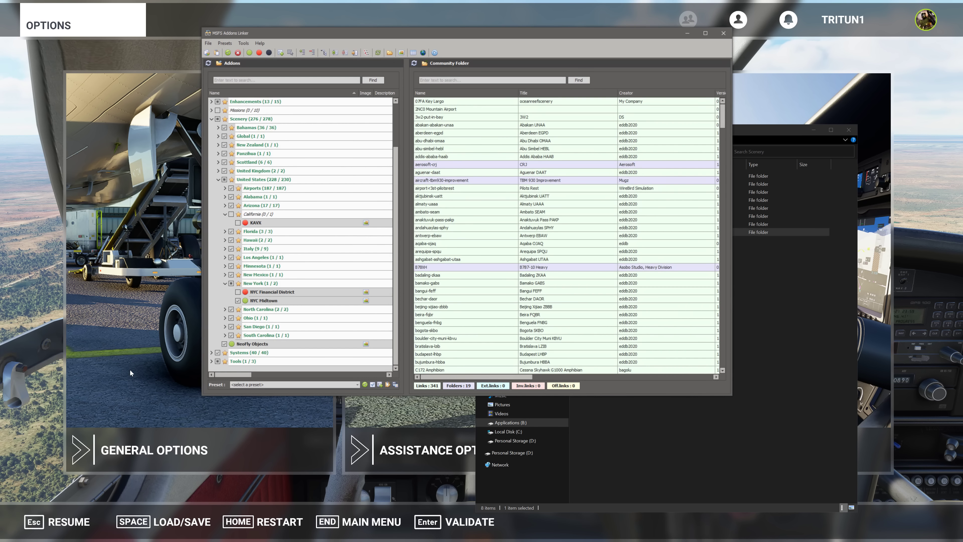
{"action": "scroll", "coordinate": [246, 291], "scroll_direction": "up", "scroll_amount": 2}
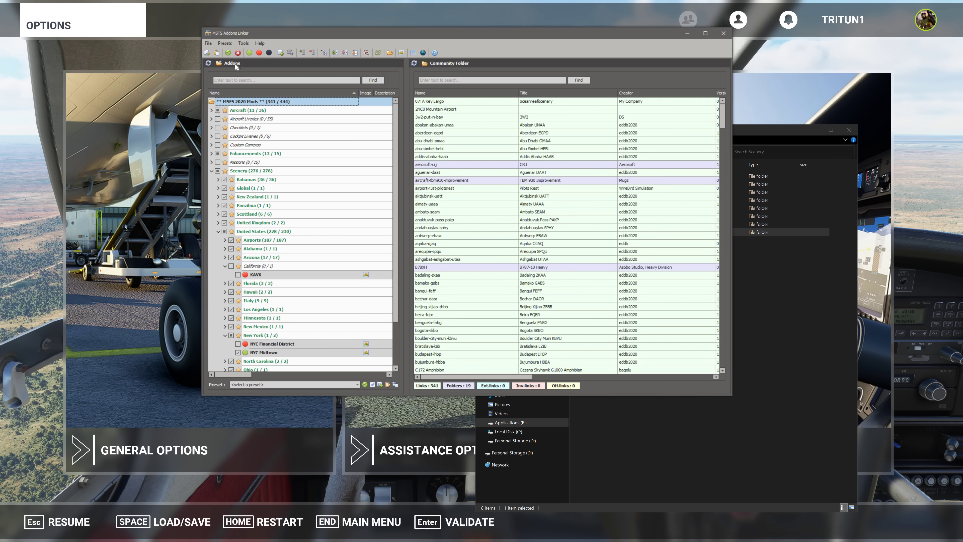
- Enable all addons and look over the addon tree
{"action": "left_click", "coordinate": [228, 52]}
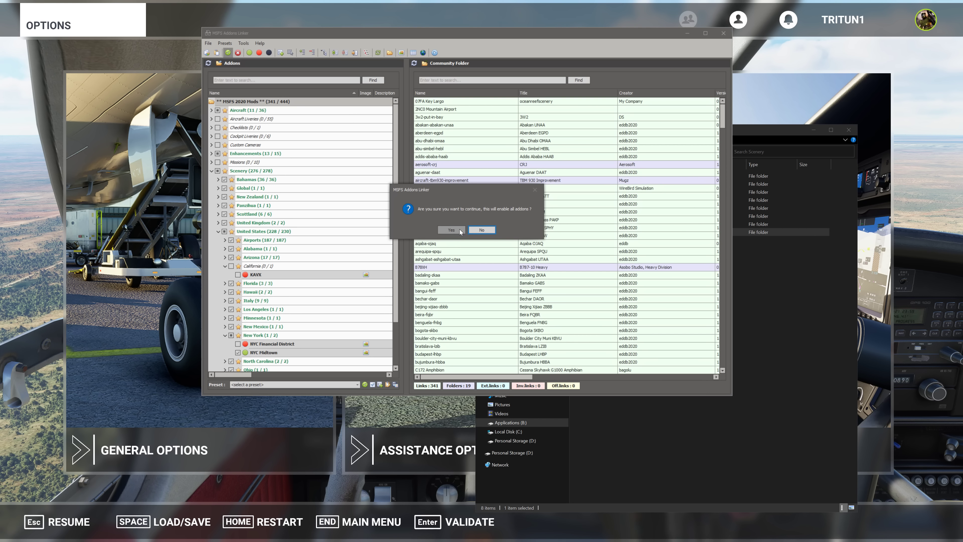
{"action": "left_click", "coordinate": [452, 229]}
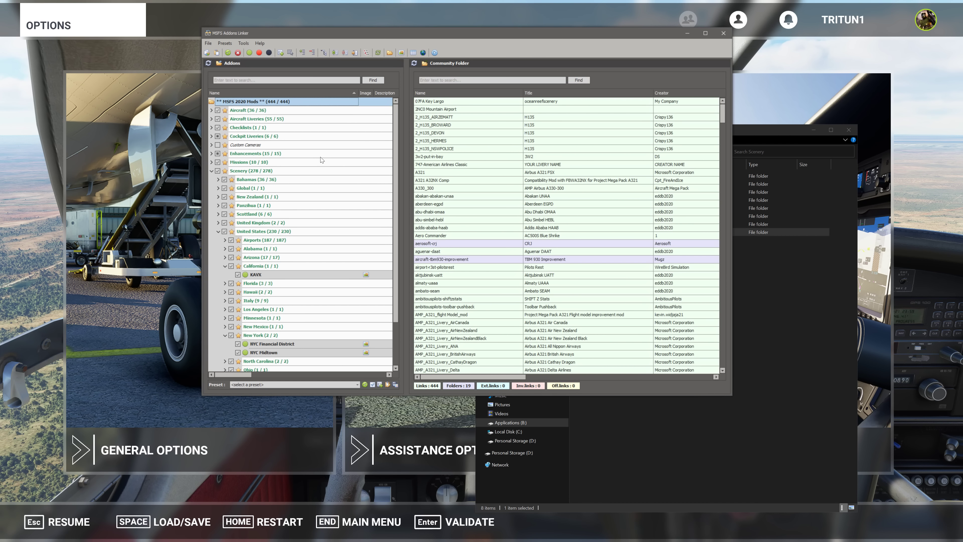
{"action": "scroll", "coordinate": [320, 159], "scroll_direction": "down", "scroll_amount": 2}
- Disable all addons in the MSFS 2020 Mods tree
{"action": "scroll", "coordinate": [320, 160], "scroll_direction": "up", "scroll_amount": 2}
{"action": "left_click", "coordinate": [237, 53]}
{"action": "left_click", "coordinate": [453, 229]}
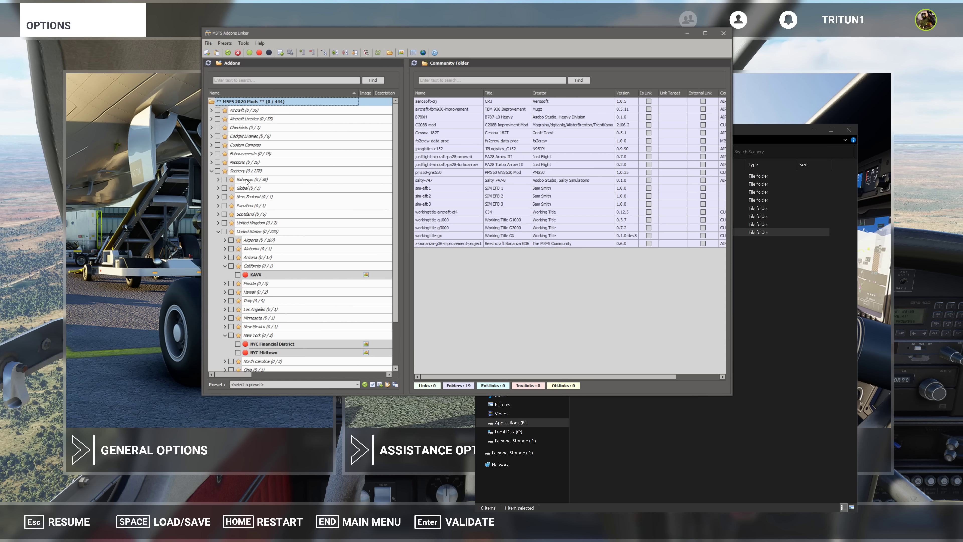
- Collapse the United States and Scenery groups and examine the Community Folder list's link and content type columns
{"action": "left_click", "coordinate": [218, 232]}
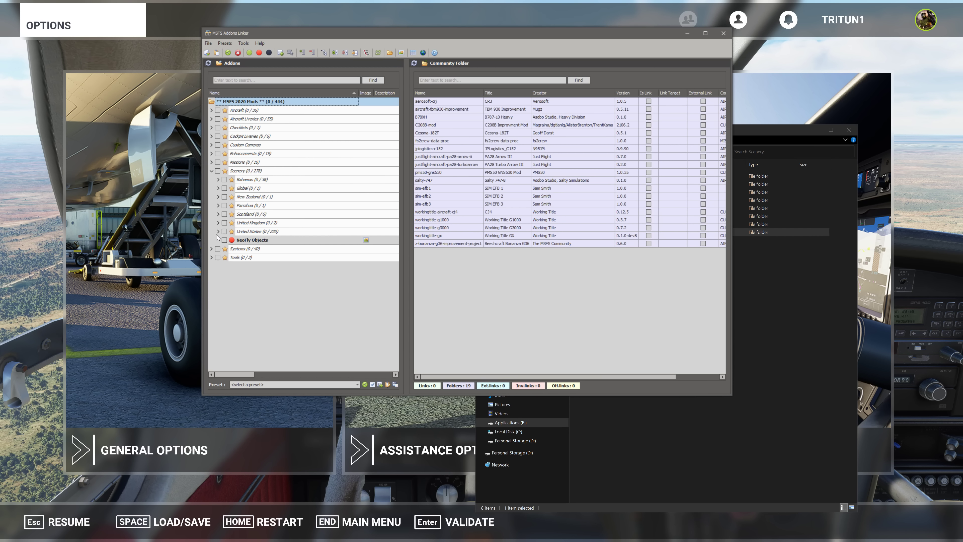
{"action": "left_click", "coordinate": [211, 171]}
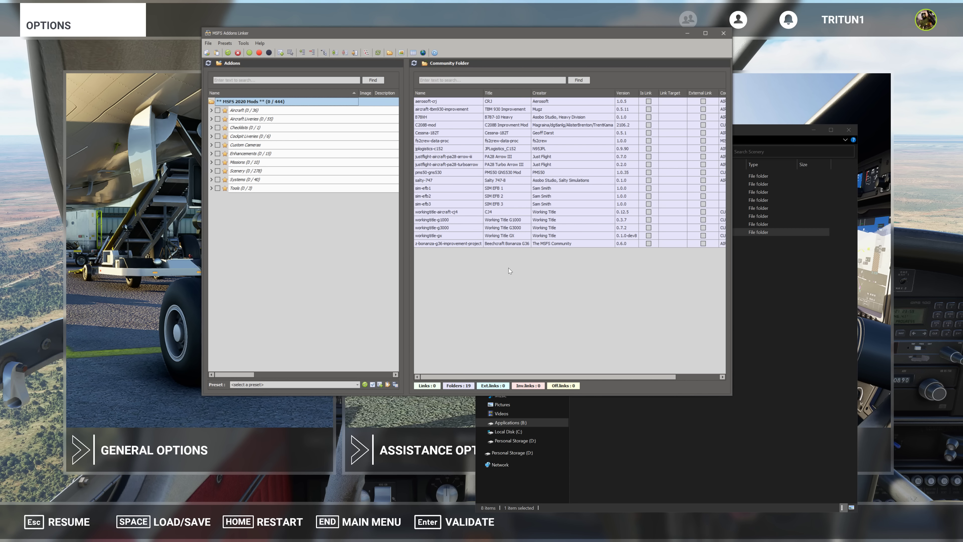
{"action": "left_click_drag", "start_coordinate": [483, 378], "coordinate": [573, 375]}
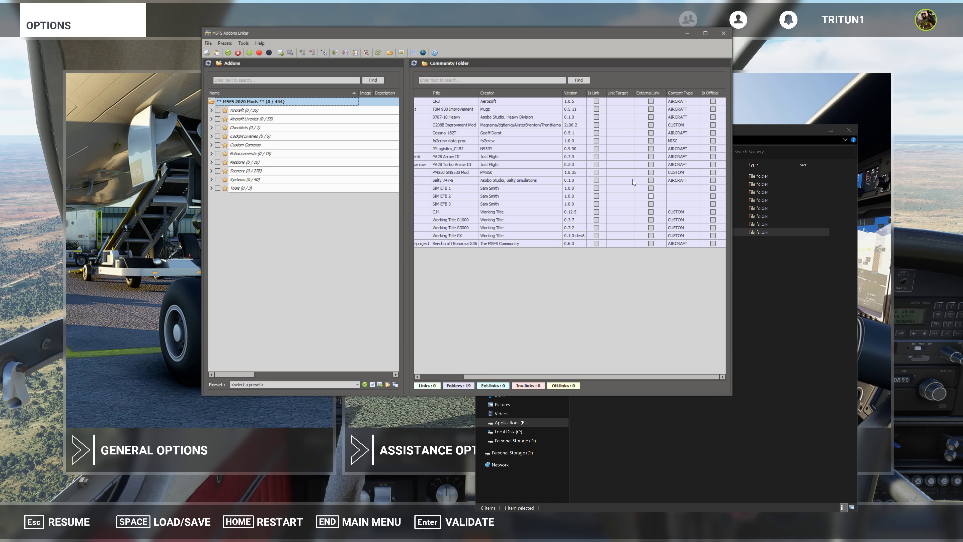
{"action": "left_click", "coordinate": [616, 100]}
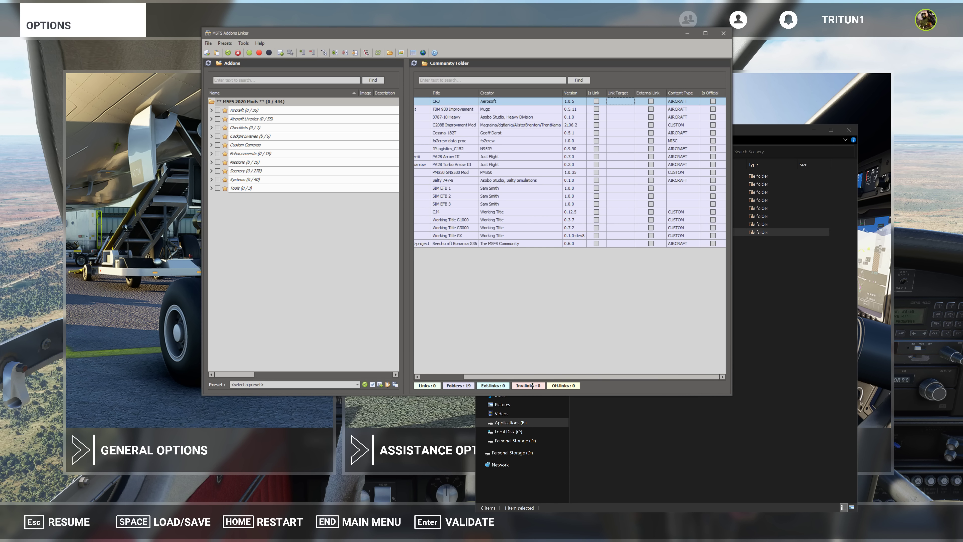
{"action": "left_click", "coordinate": [213, 120]}
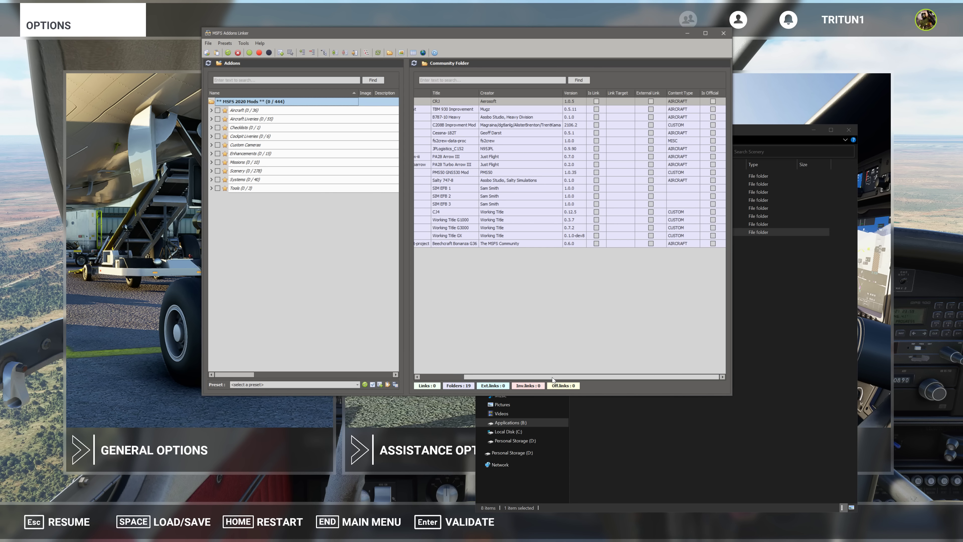
{"action": "left_click_drag", "start_coordinate": [552, 378], "coordinate": [481, 373]}
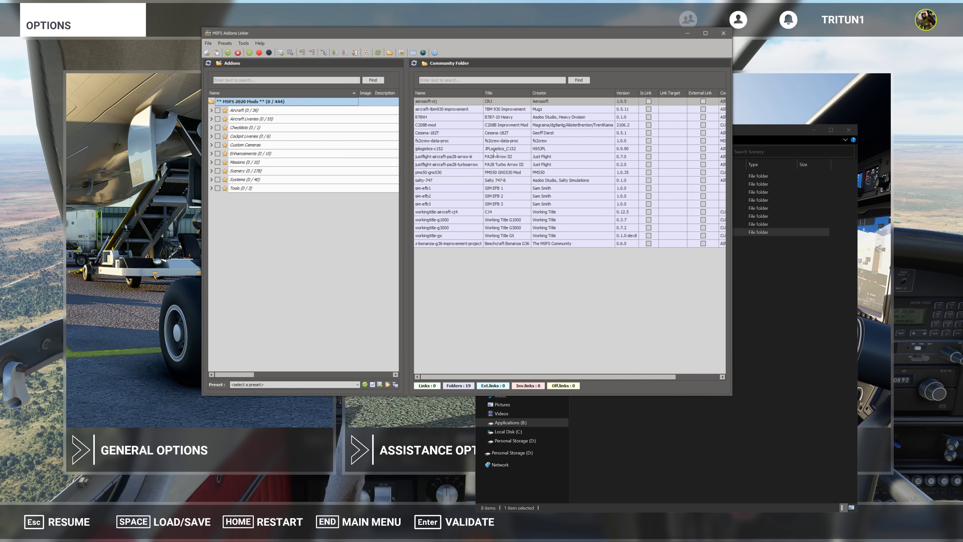
- Enable the P-40, Longitude, DA62X, C172 Amphibion and Grumman Goose addons in the Aircraft category
{"action": "left_click", "coordinate": [212, 110]}
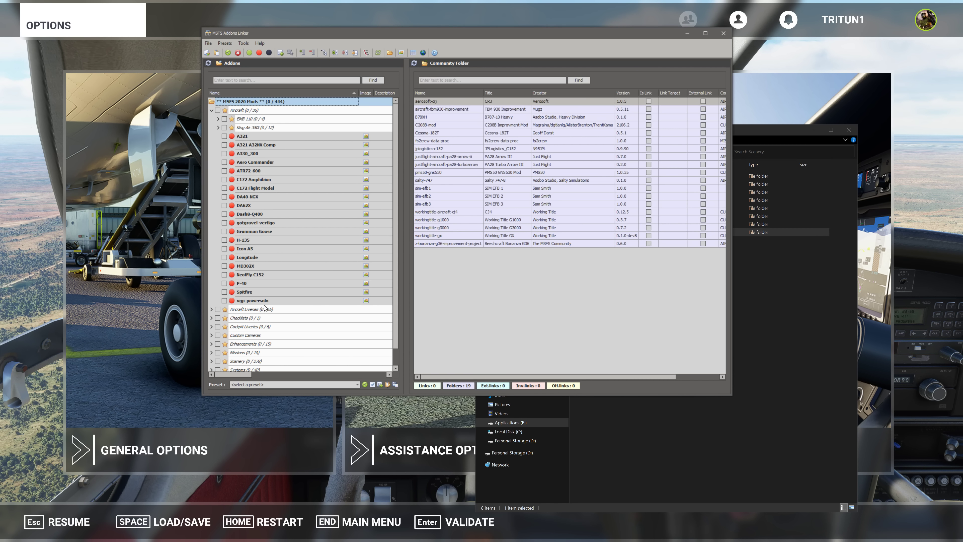
{"action": "left_click", "coordinate": [224, 283]}
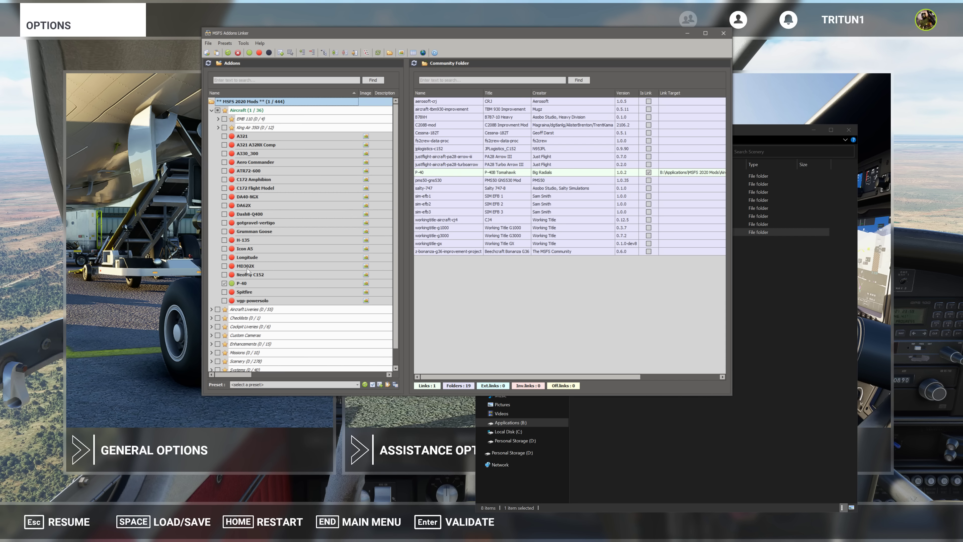
{"action": "left_click", "coordinate": [223, 257]}
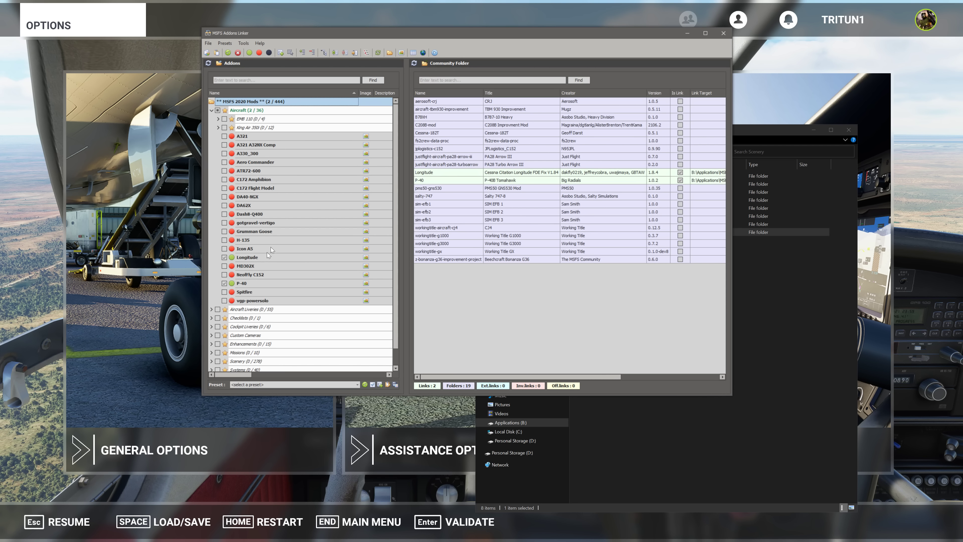
{"action": "left_click", "coordinate": [224, 205]}
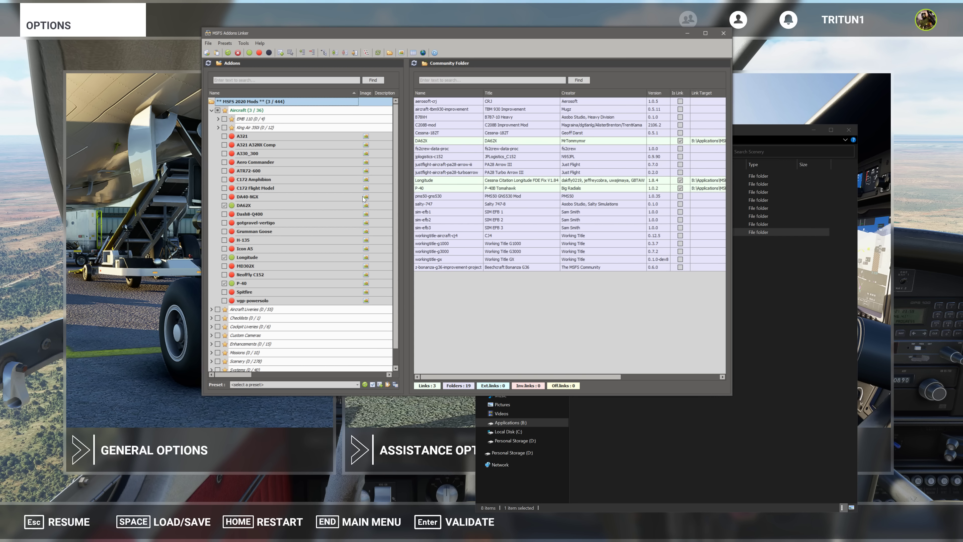
{"action": "left_click", "coordinate": [223, 179]}
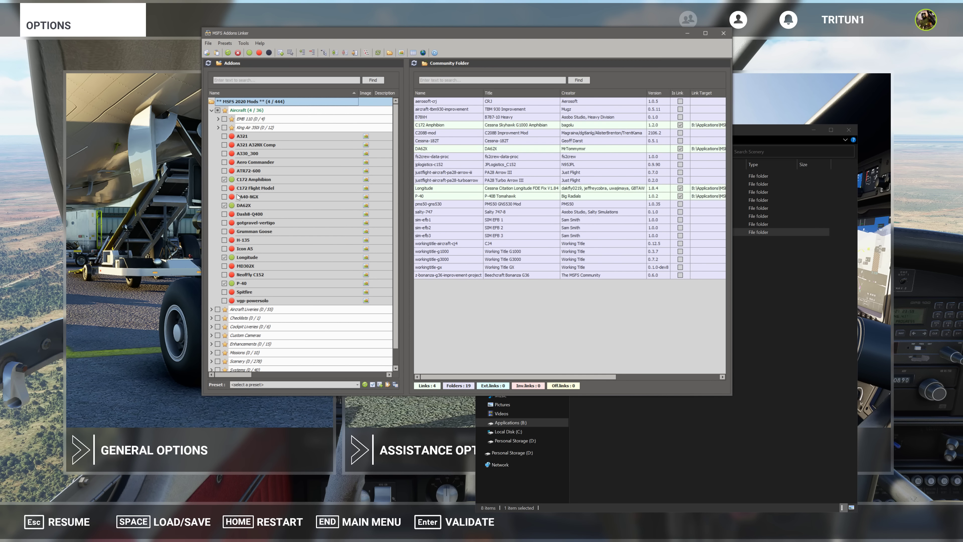
{"action": "left_click", "coordinate": [224, 231]}
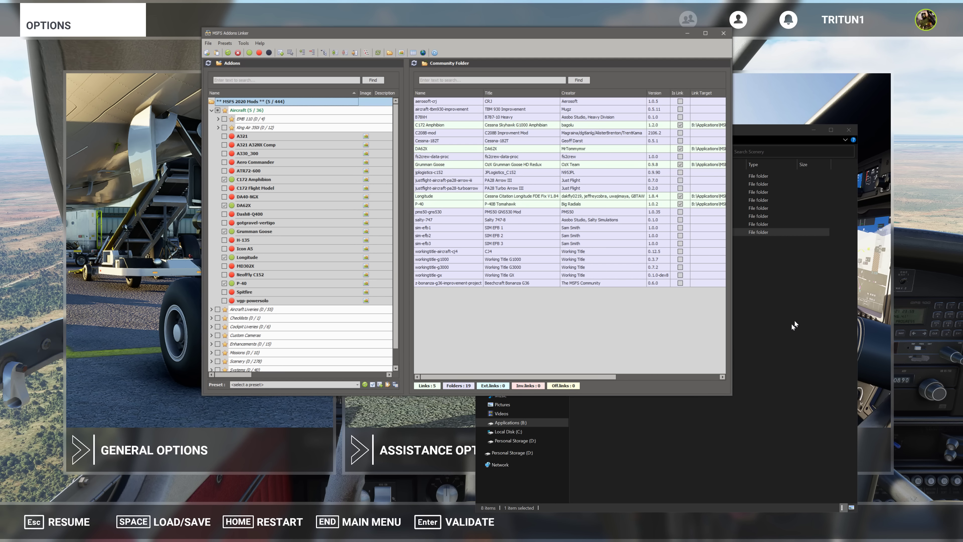
- Examine the link targets of the enabled aircraft in the Community Folder list, including Longitude, Grumman Goose, DA62X and C172 Amphibion
{"action": "left_click", "coordinate": [599, 333]}
{"action": "left_click_drag", "start_coordinate": [591, 377], "coordinate": [667, 369]}
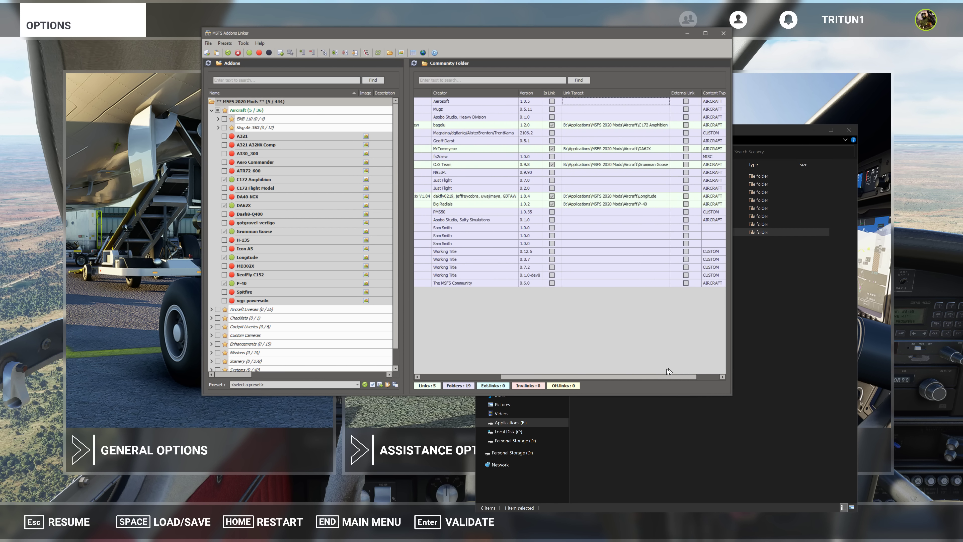
{"action": "left_click", "coordinate": [653, 208]}
{"action": "left_click", "coordinate": [647, 196]}
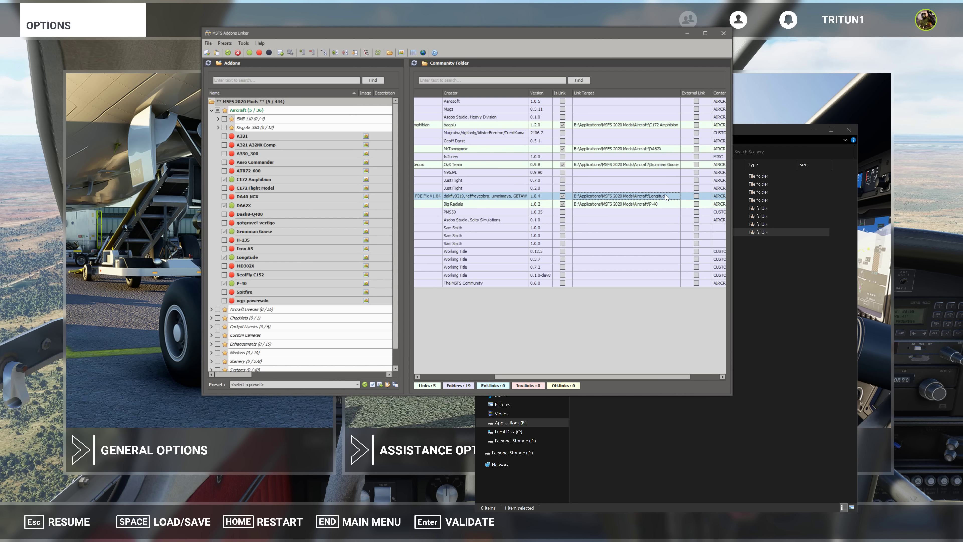
{"action": "left_click", "coordinate": [633, 166]}
{"action": "left_click", "coordinate": [645, 148]}
{"action": "left_click", "coordinate": [645, 125]}
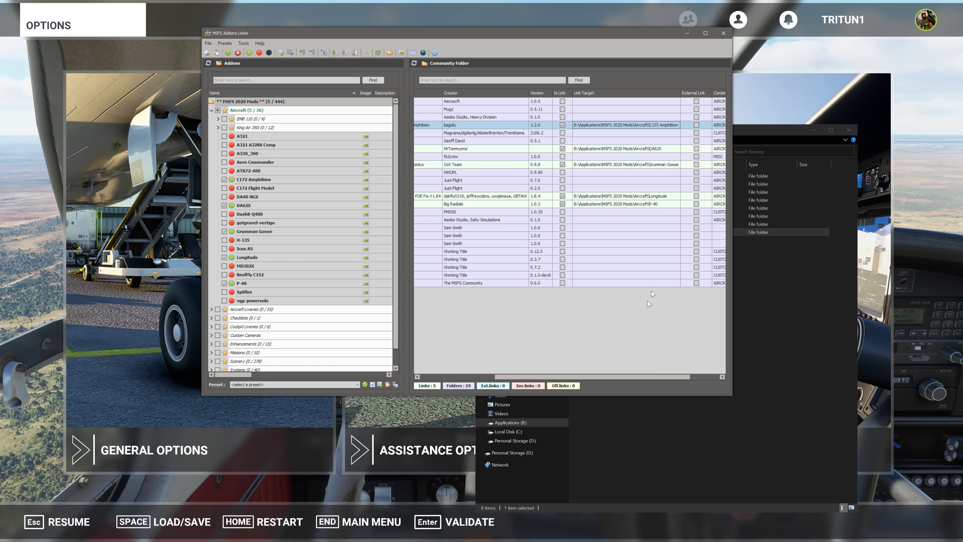
{"action": "left_click_drag", "start_coordinate": [642, 378], "coordinate": [522, 371]}
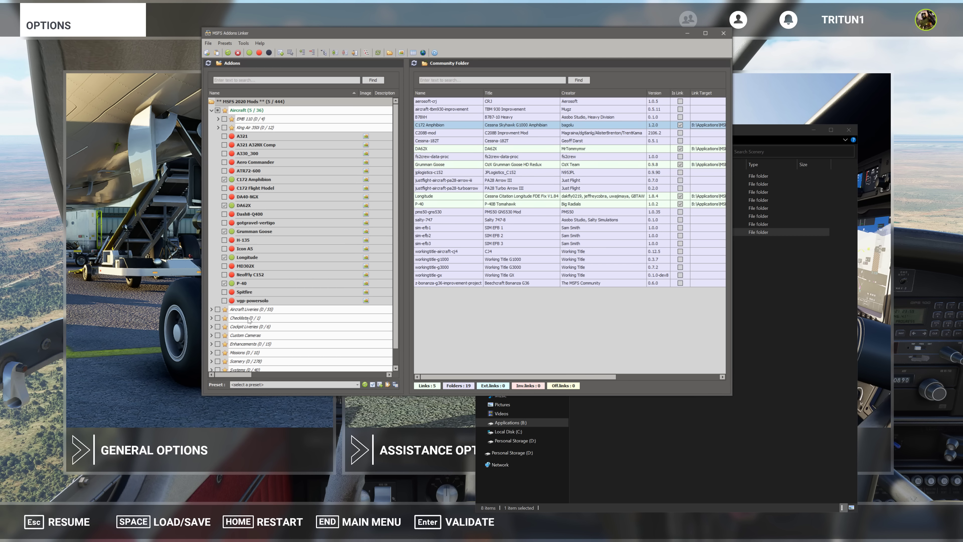
- Collapse the Aircraft category, then close MSFS Addons Linker and the File Explorer window showing the Scenery folder
{"action": "left_click", "coordinate": [213, 110]}
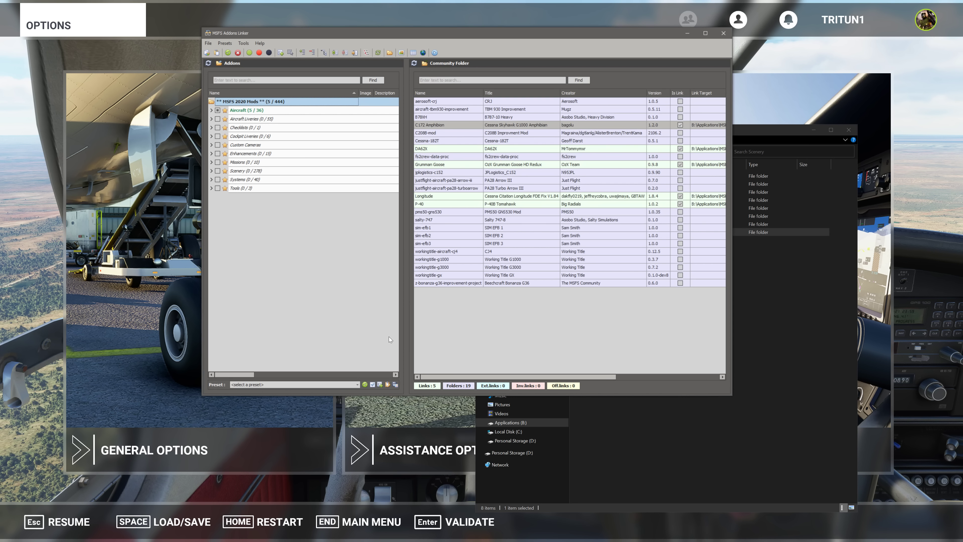
{"action": "left_click", "coordinate": [512, 334]}
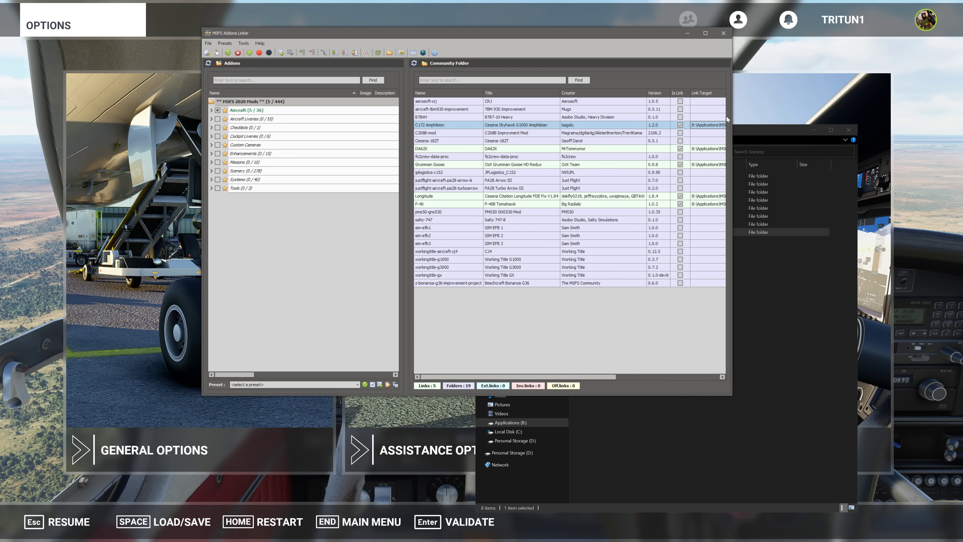
{"action": "left_click", "coordinate": [724, 35]}
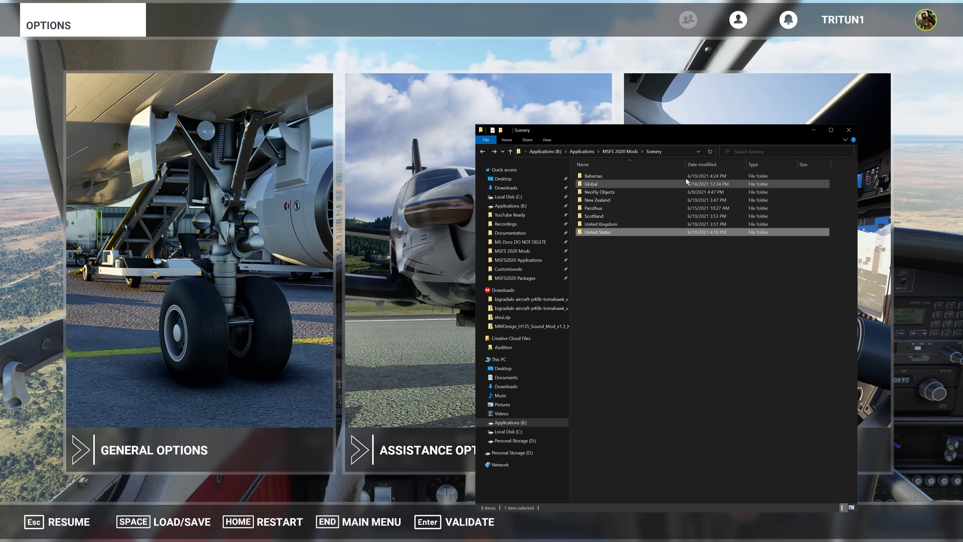
{"action": "left_click", "coordinate": [849, 129]}
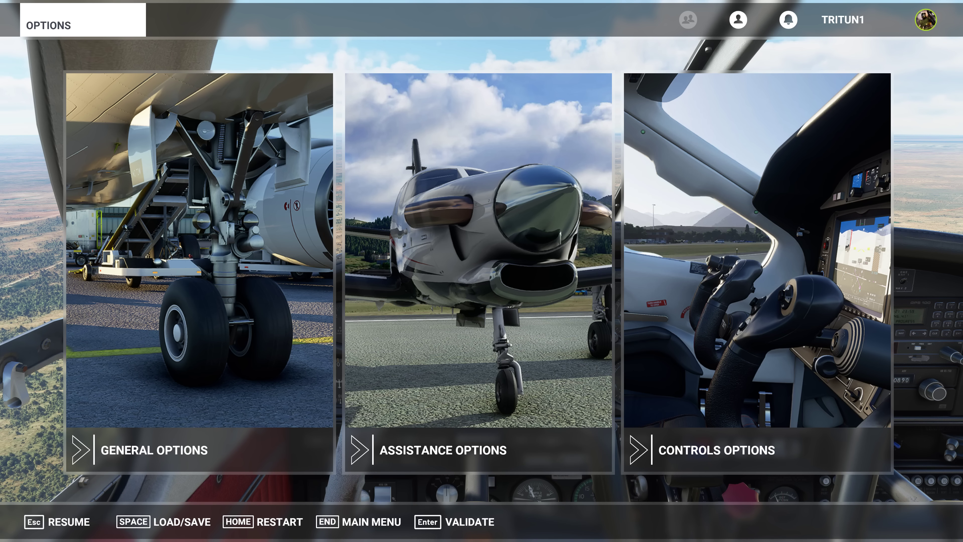